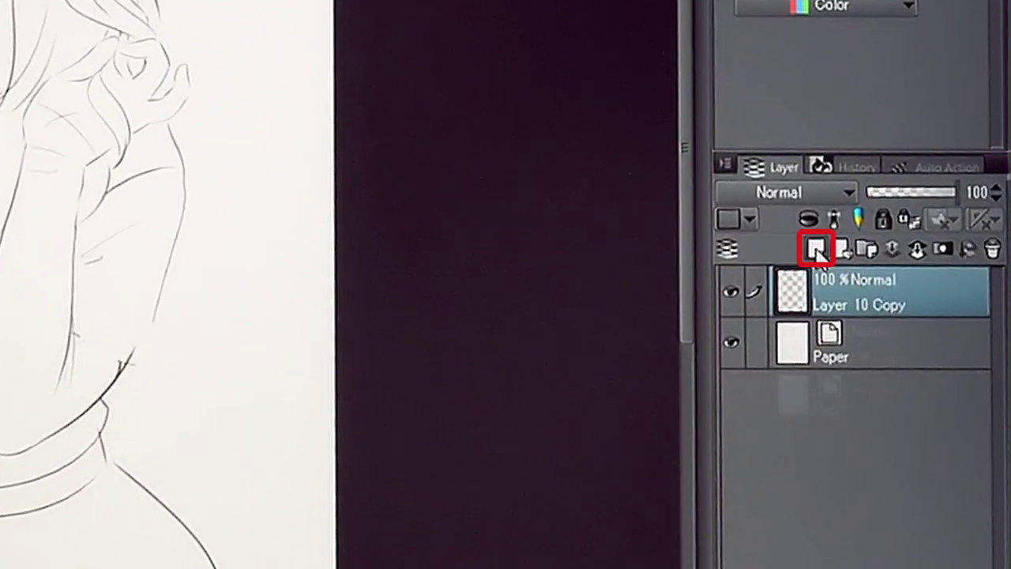
Add a new layer beneath the line art and fill the whole canvas with yellow (H 50, S 88, V 100).
click(817, 251)
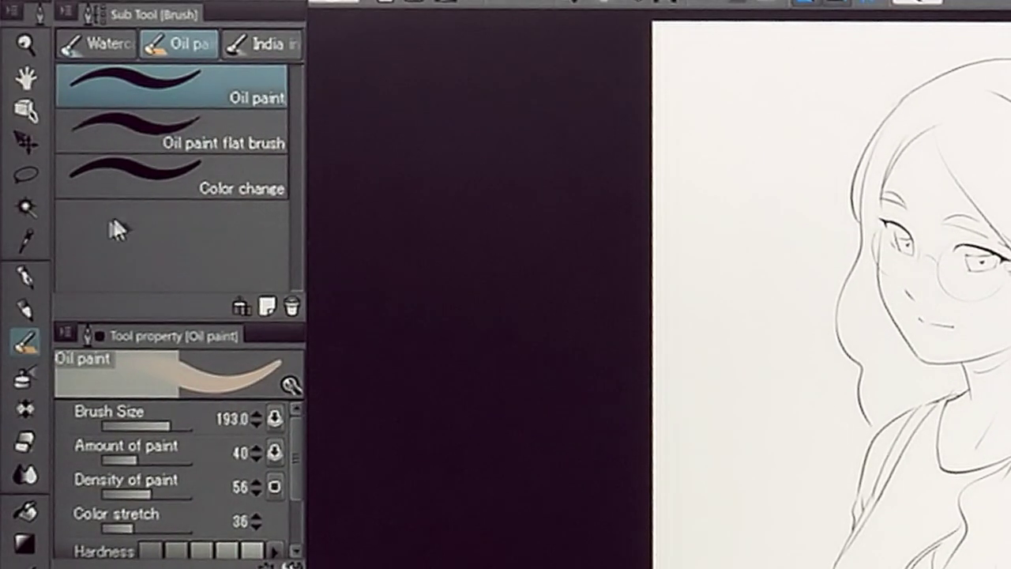
click(24, 210)
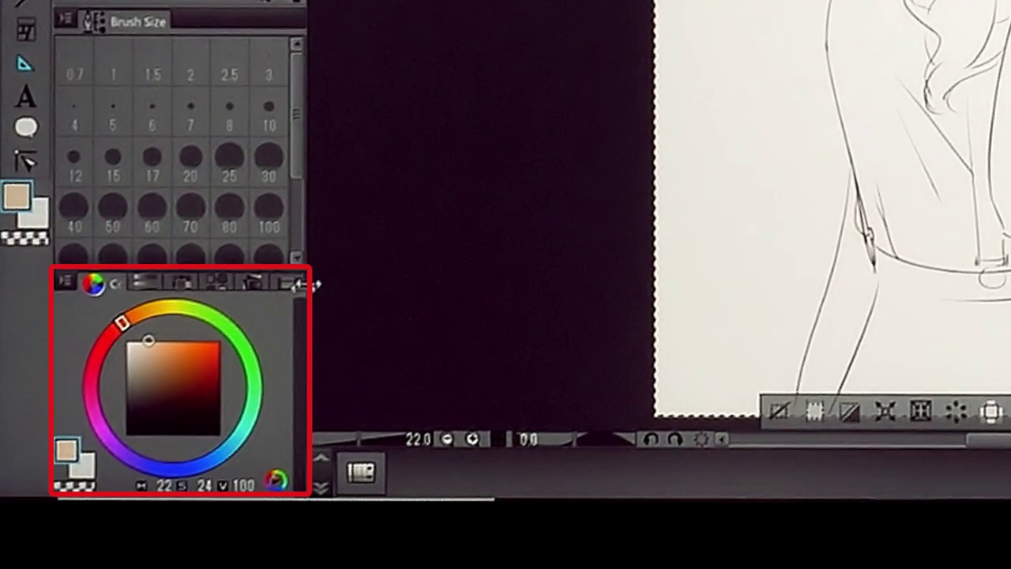
click(158, 306)
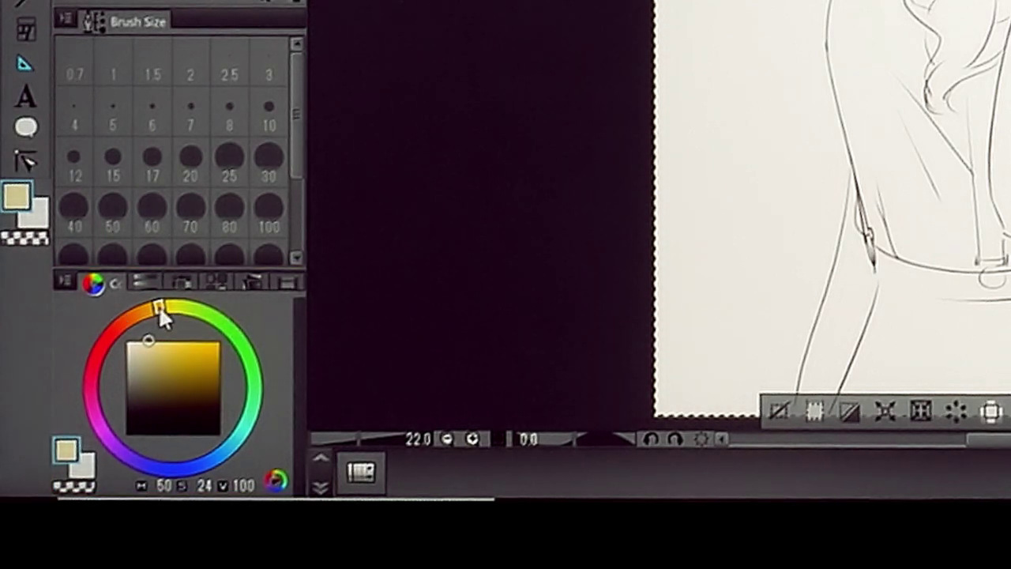
mouse_move(162, 342)
mouse_down()
mouse_move(189, 342)
mouse_move(225, 302)
mouse_move(214, 314)
mouse_up()
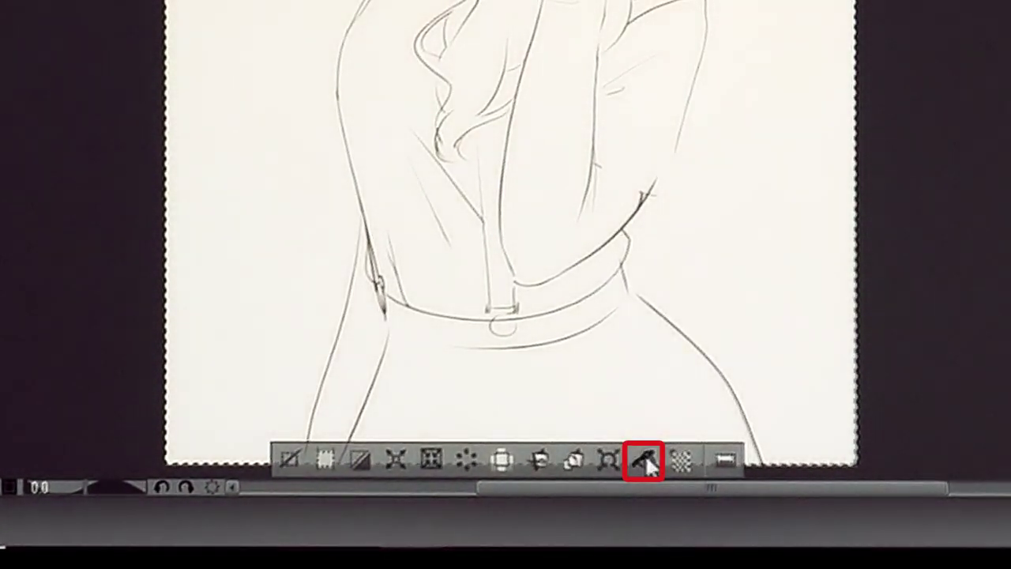
click(644, 458)
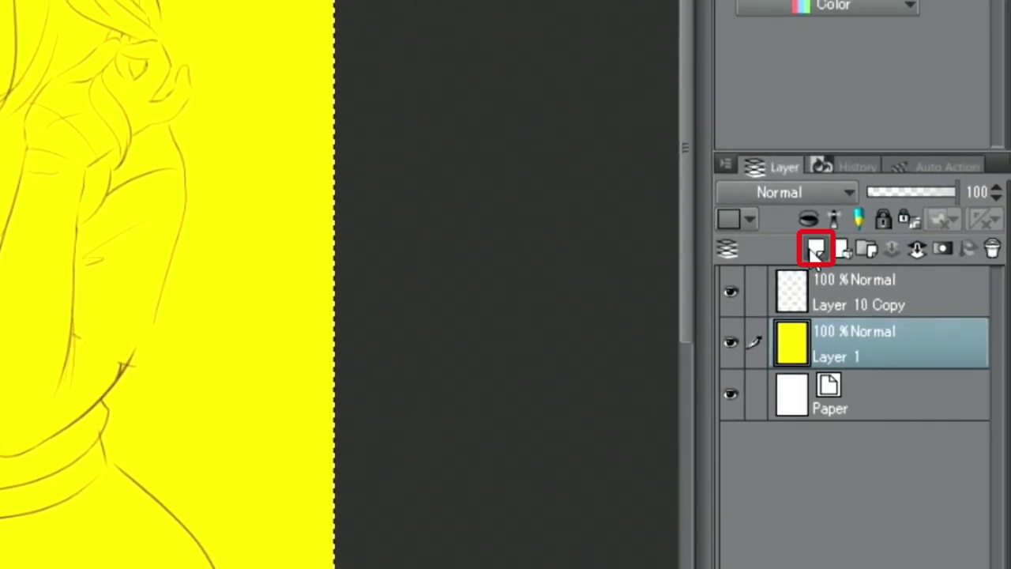
Add another new layer above the yellow fill and clear the selection.
click(816, 251)
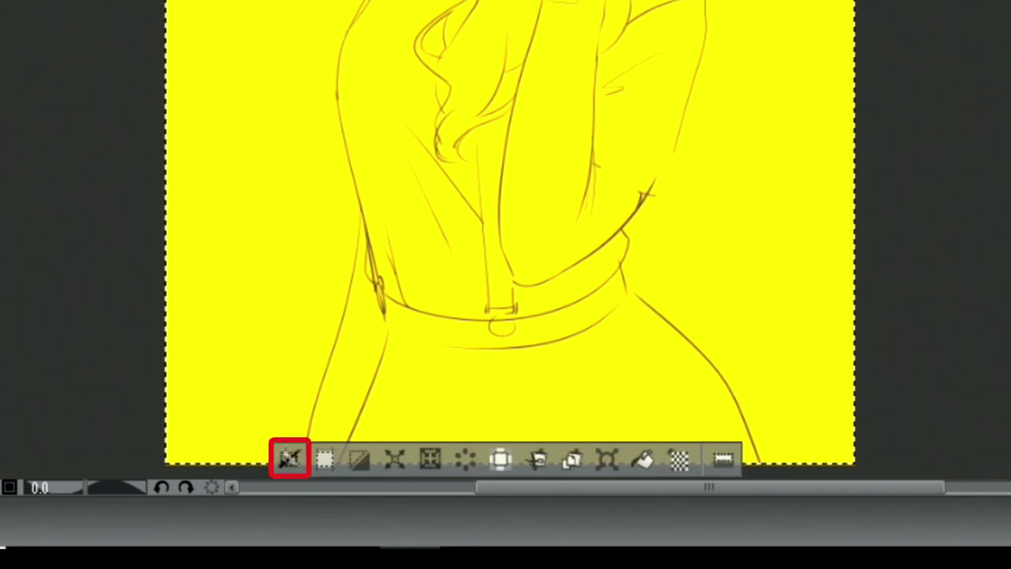
click(287, 457)
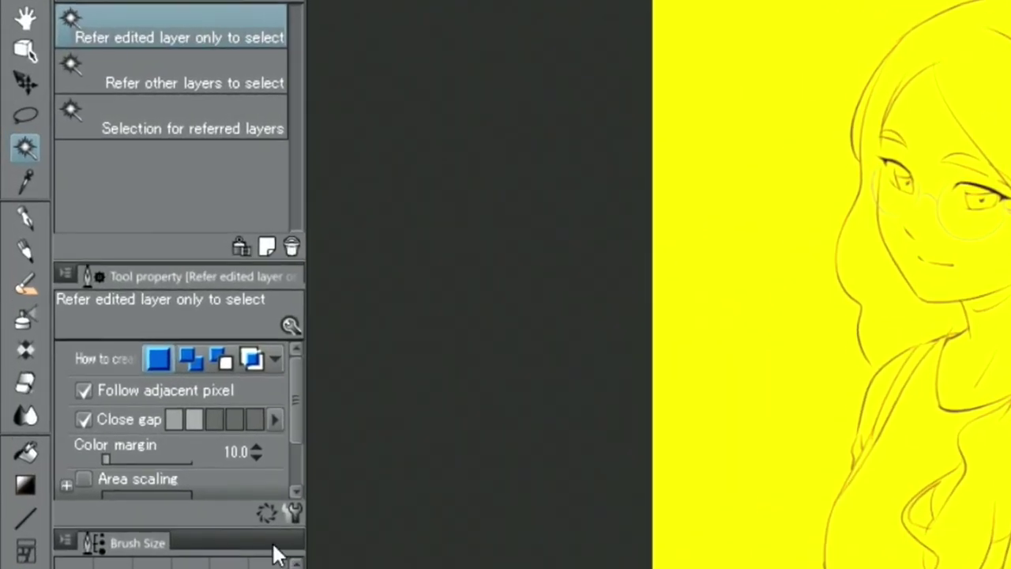
Paint the base skin tone on the face, neck and hand with the Oil paint brush (H 31, S 47, V 100).
click(25, 286)
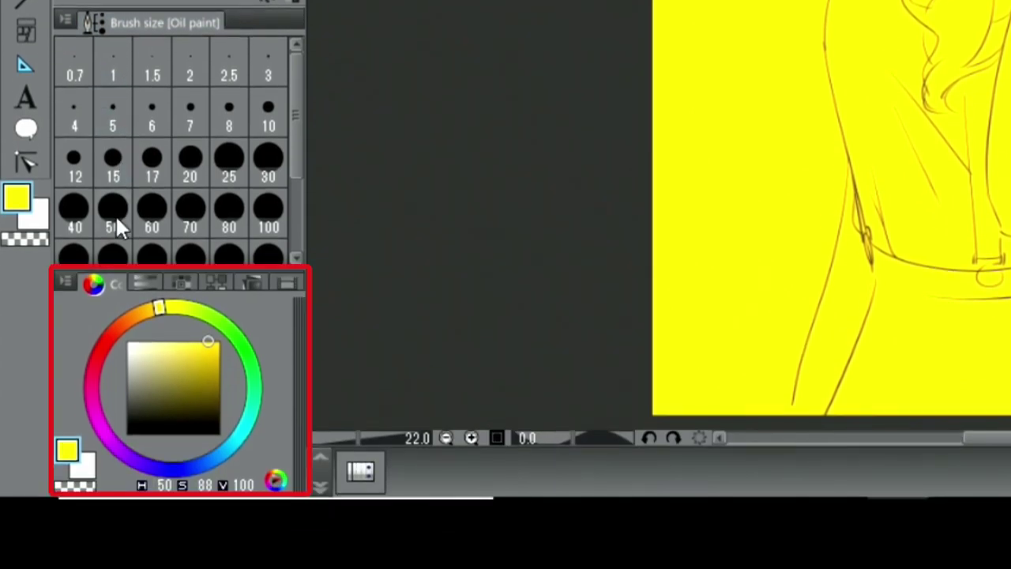
click(138, 313)
mouse_move(174, 366)
mouse_down()
mouse_move(157, 345)
mouse_move(172, 325)
mouse_up()
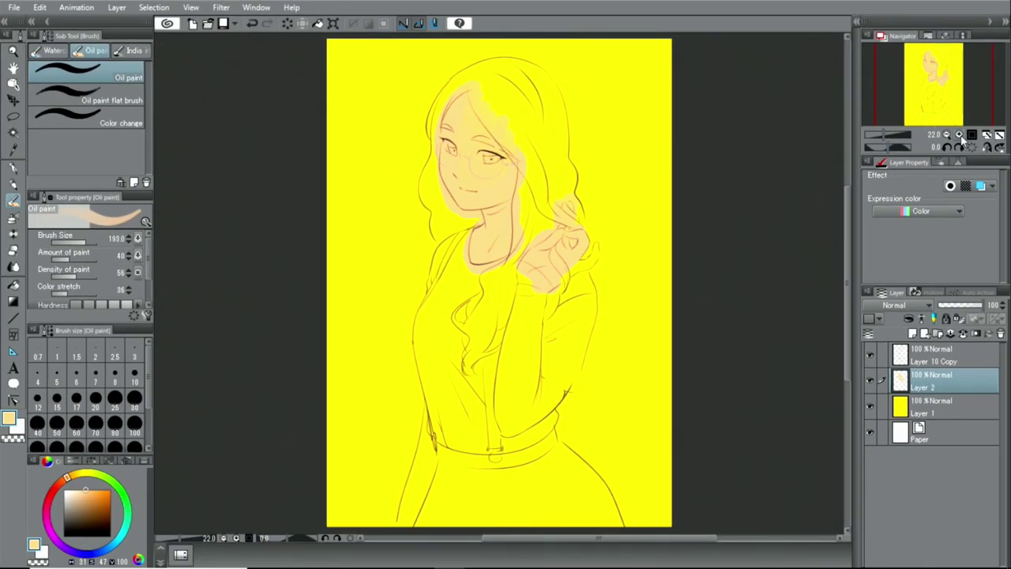
Reduce the brush size to 73.7 and paint the skin base on the raised little finger.
click(959, 135)
click(959, 134)
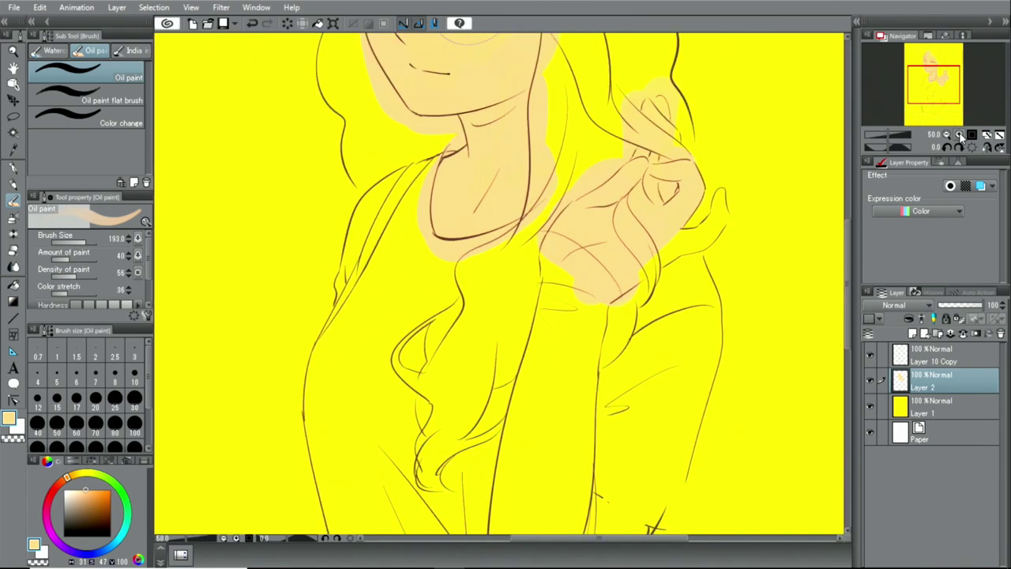
drag(942, 90, 945, 75)
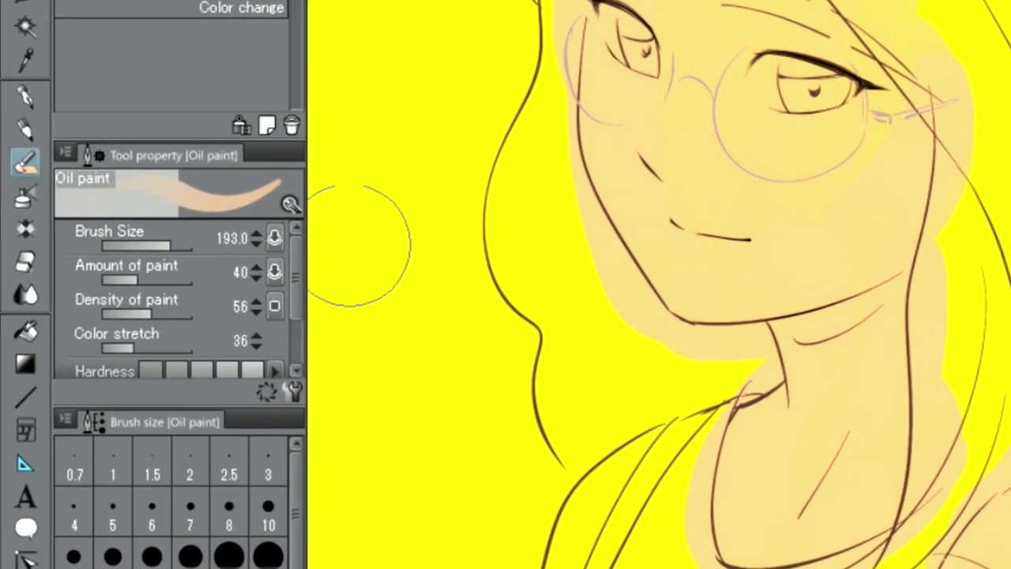
click(85, 241)
drag(170, 243, 162, 245)
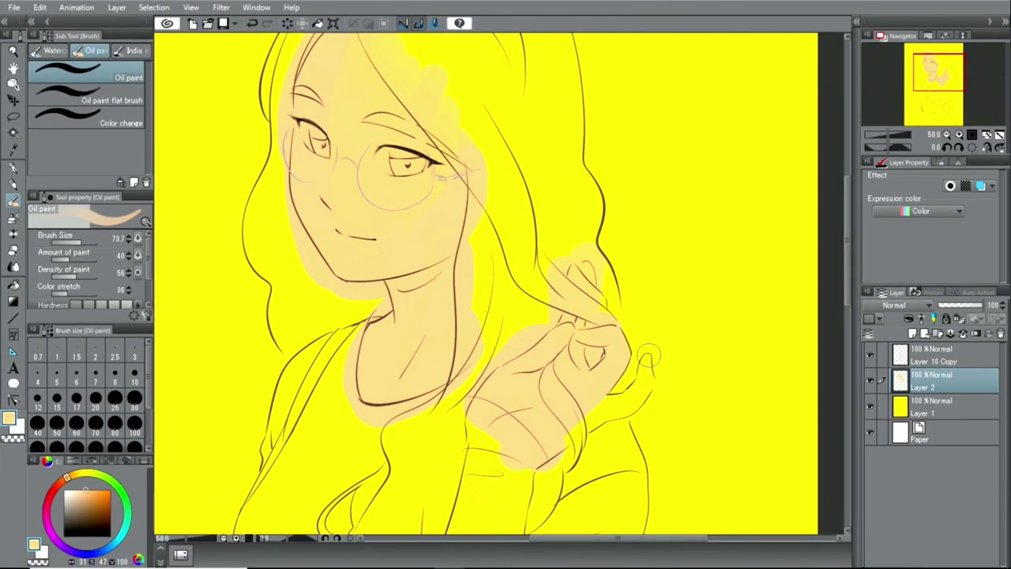
drag(647, 357, 644, 381)
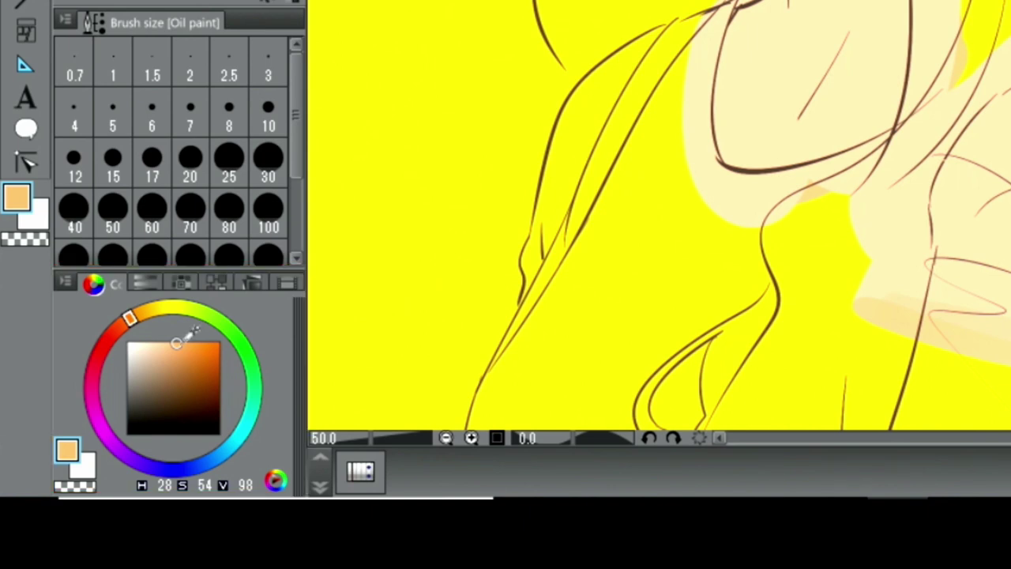
Shade the cheek, jaw, forehead, neck and hand in soft orange (H 28, S 58, V 91) with a size 120 brush.
drag(189, 335, 183, 348)
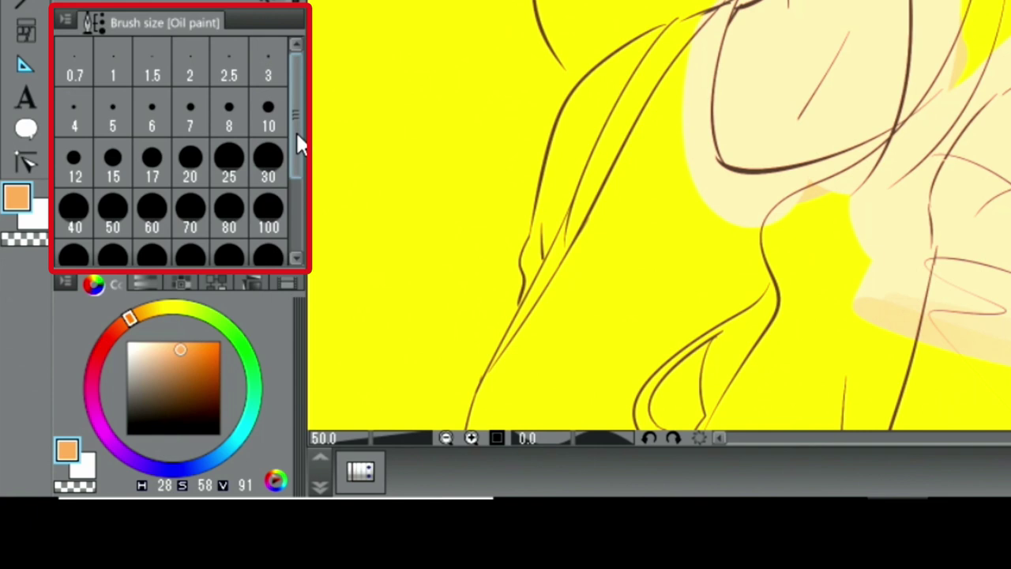
drag(297, 133, 291, 168)
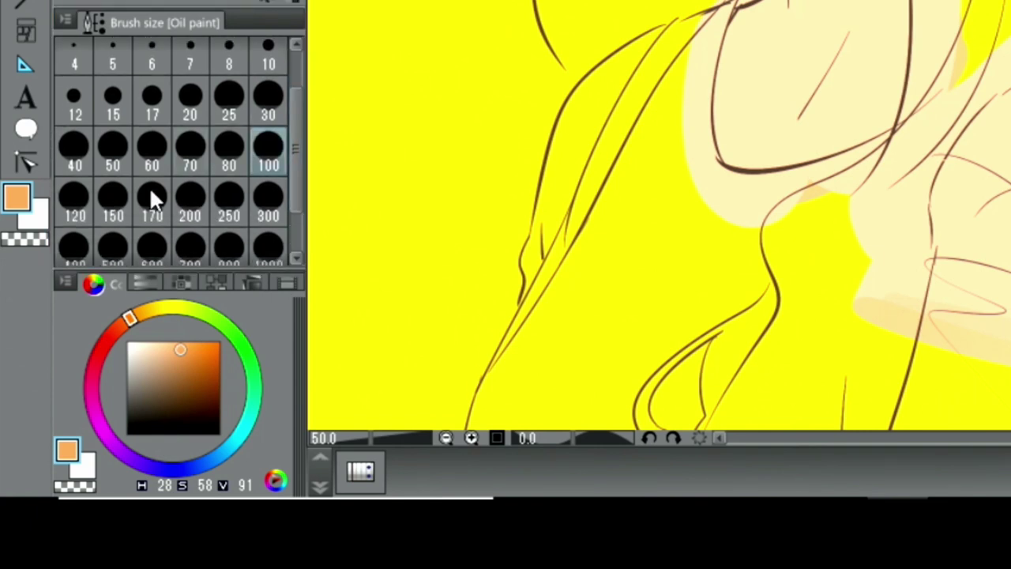
click(72, 200)
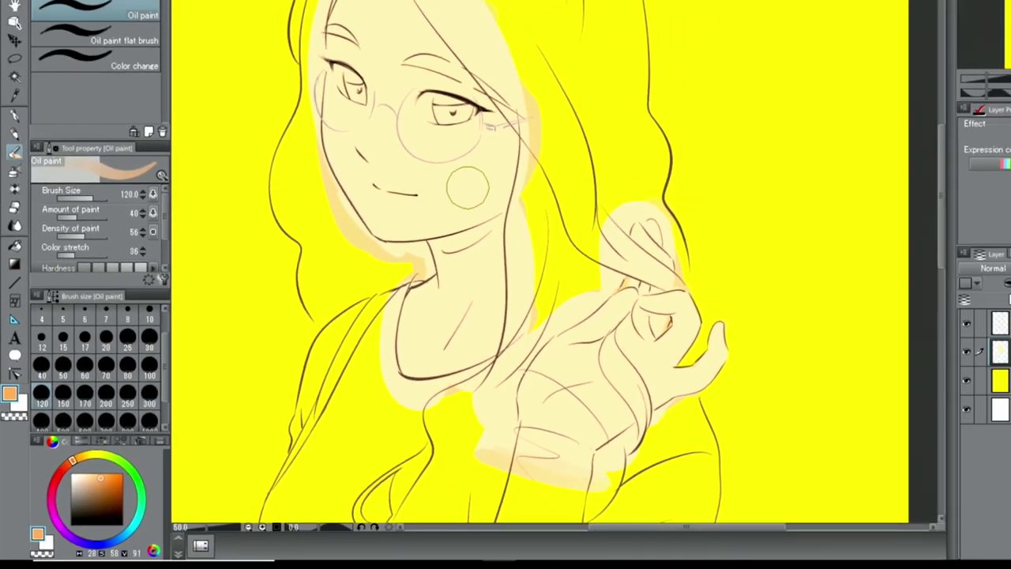
mouse_move(508, 136)
mouse_down()
mouse_move(448, 228)
mouse_move(454, 204)
mouse_up()
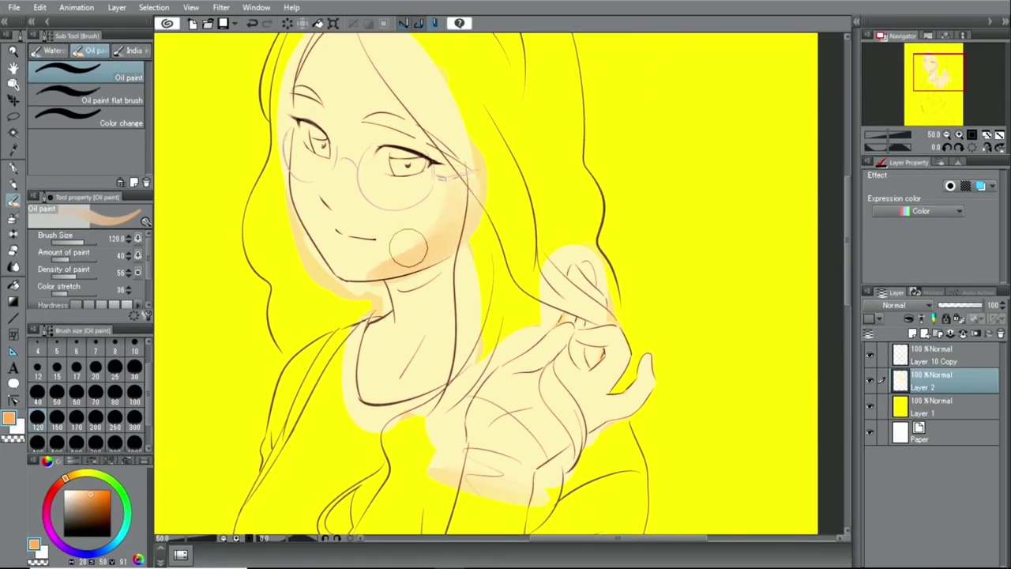
mouse_move(408, 248)
mouse_down()
mouse_move(409, 241)
mouse_move(447, 148)
mouse_move(432, 214)
mouse_move(448, 174)
mouse_move(424, 150)
mouse_move(396, 84)
mouse_move(320, 126)
mouse_up()
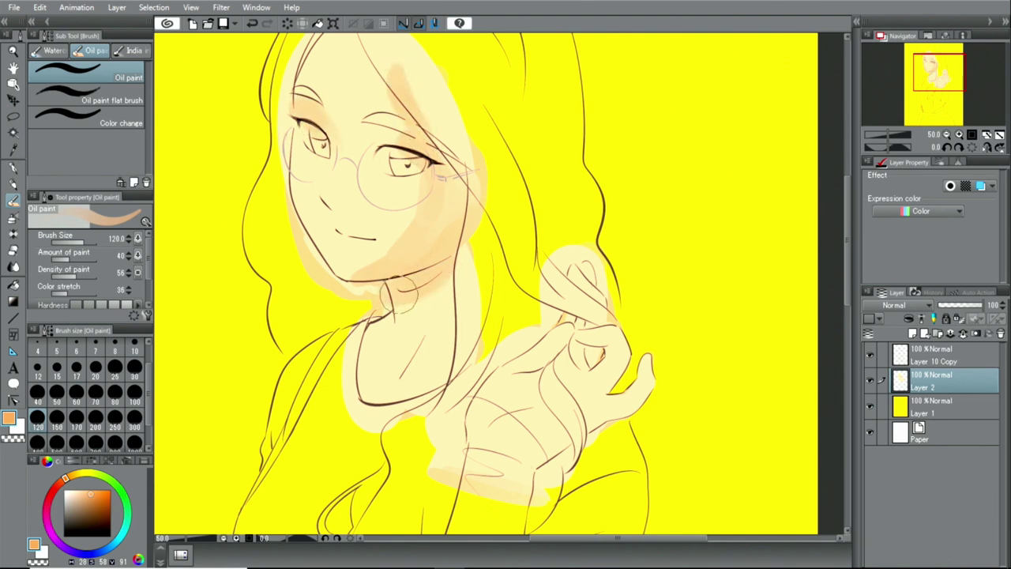
mouse_move(566, 341)
mouse_down()
mouse_move(536, 367)
mouse_move(556, 370)
mouse_move(558, 396)
mouse_up()
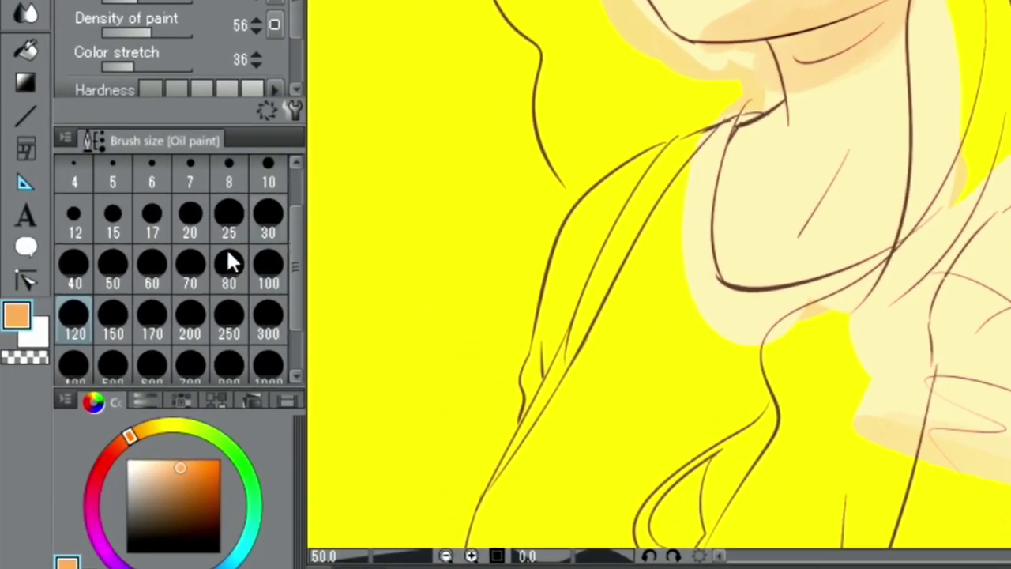
Add finer shading to the fingers and palm of the raised hand with a size 70 brush.
click(144, 345)
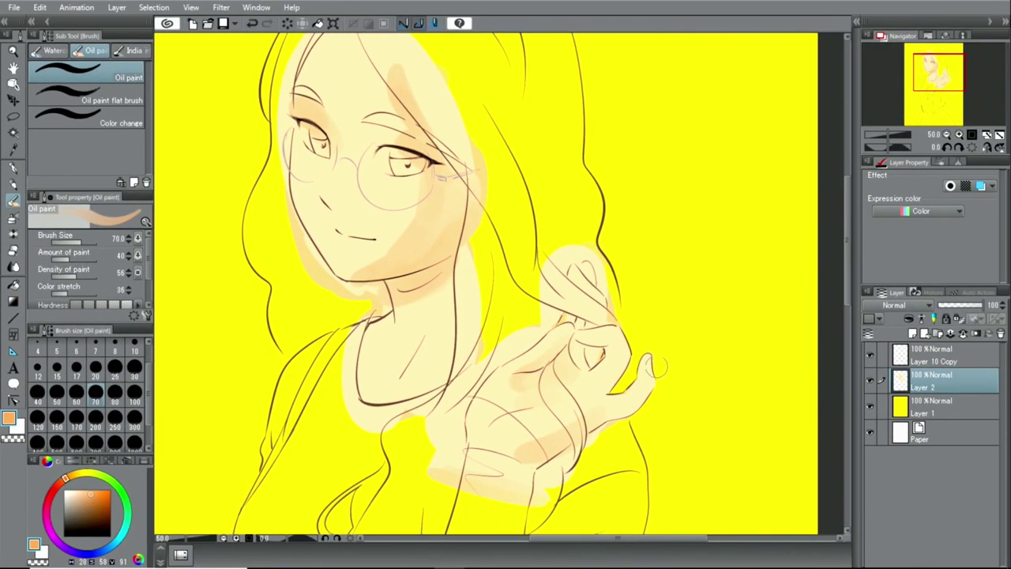
mouse_move(652, 382)
mouse_down()
mouse_move(622, 411)
mouse_move(629, 360)
mouse_move(617, 338)
mouse_up()
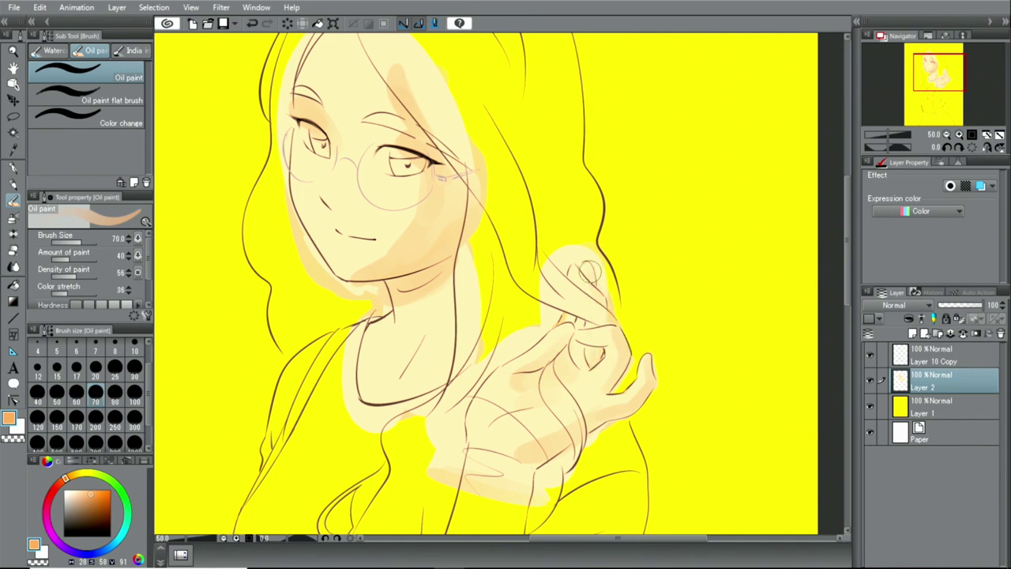
mouse_move(547, 441)
mouse_down()
mouse_move(542, 452)
mouse_move(514, 405)
mouse_up()
drag(534, 368, 510, 381)
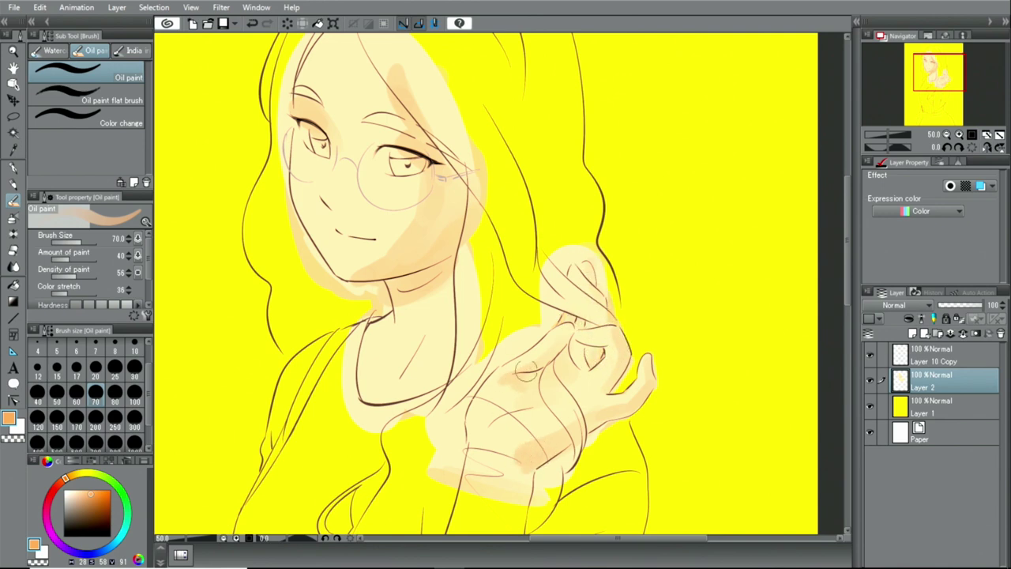
Extend the orange shading on the cheek and forehead, and shade the lips and the underside of the nose.
mouse_move(448, 277)
mouse_down()
mouse_move(463, 213)
mouse_move(442, 158)
mouse_move(423, 258)
mouse_up()
drag(926, 79, 934, 65)
click(958, 135)
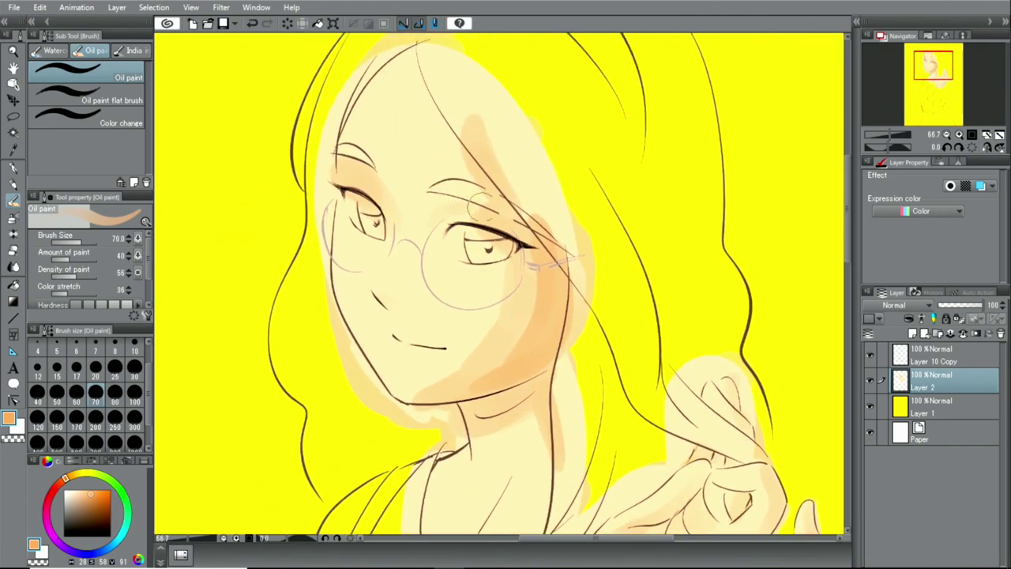
mouse_move(466, 170)
mouse_down()
mouse_move(461, 107)
mouse_move(472, 179)
mouse_up()
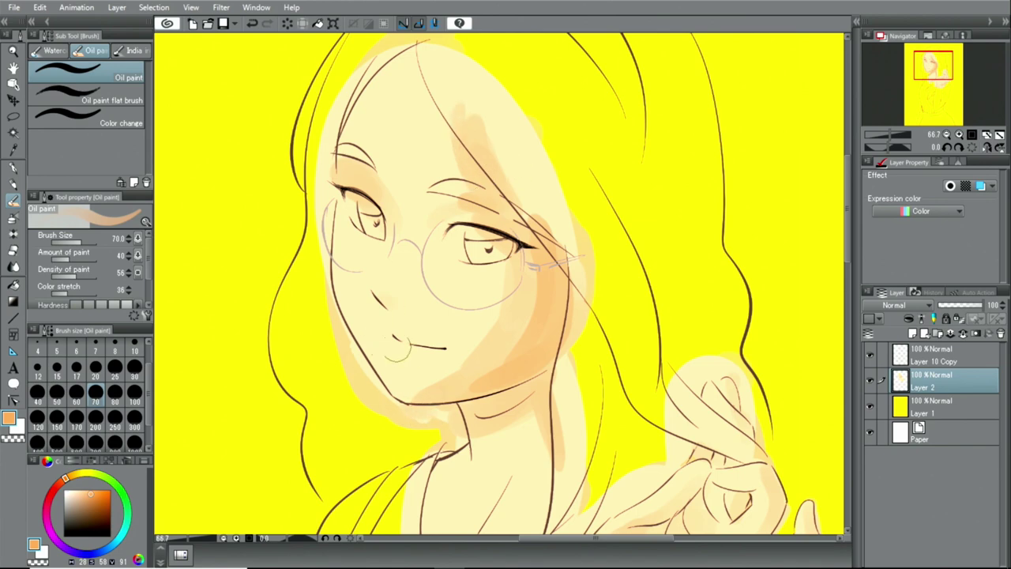
drag(401, 336, 411, 364)
drag(399, 315, 389, 301)
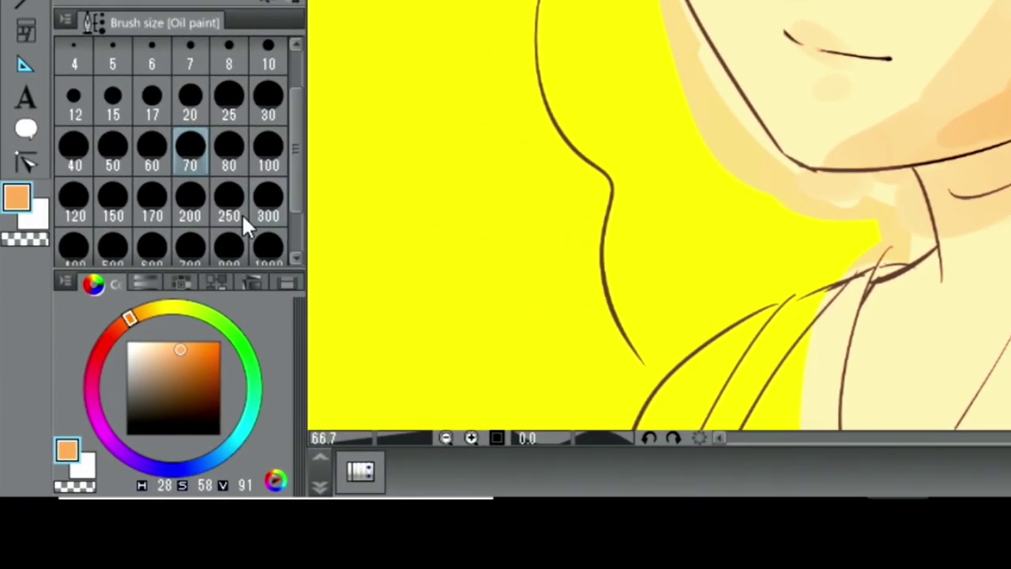
Deepen the shadows under the jaw, along the side of the face and below the nose with reddish orange (H 19, S 65, V 80).
click(186, 359)
click(124, 326)
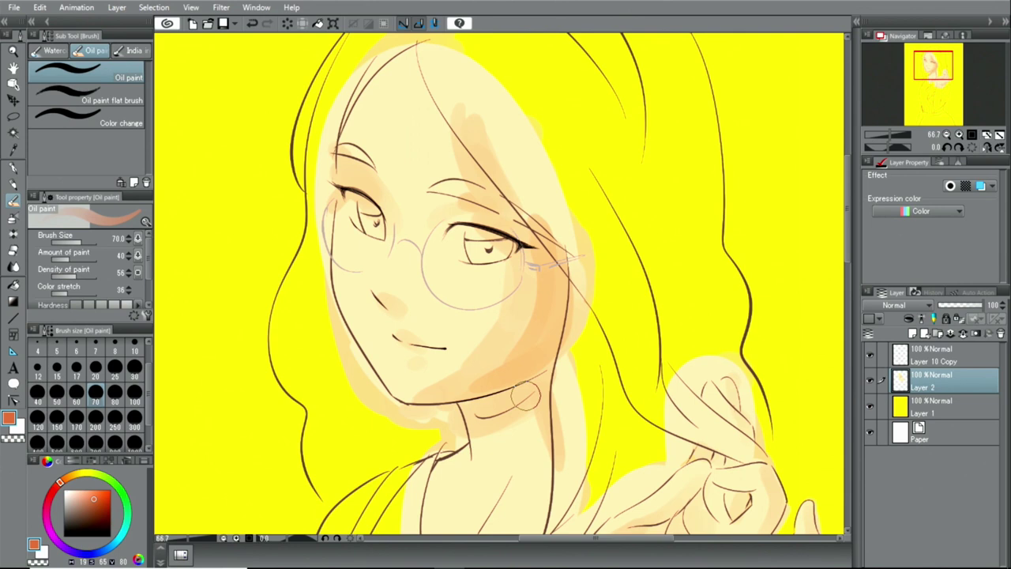
mouse_move(559, 378)
mouse_down()
mouse_move(513, 395)
mouse_move(592, 336)
mouse_move(565, 272)
mouse_move(546, 350)
mouse_move(560, 229)
mouse_up()
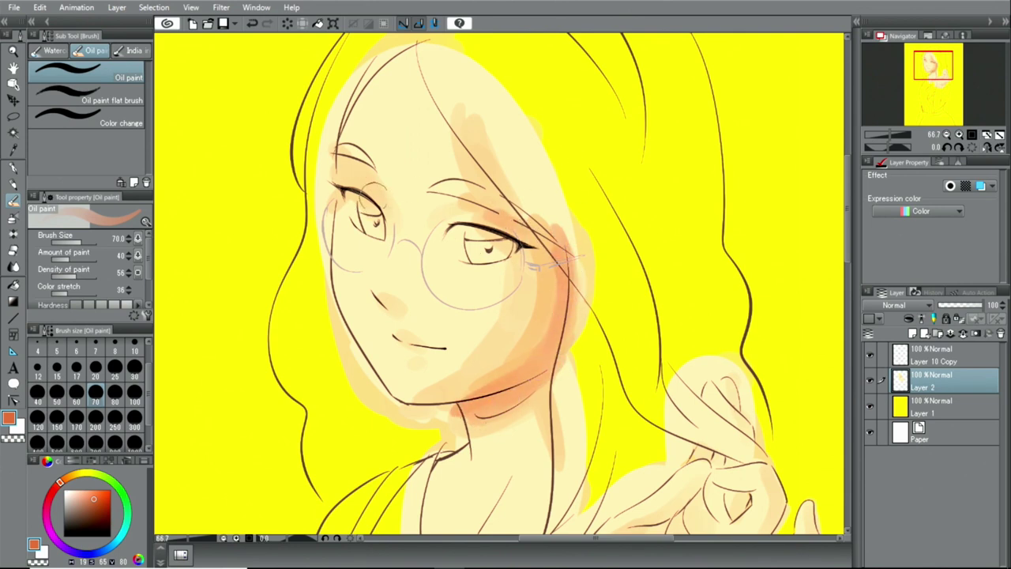
drag(401, 313, 389, 304)
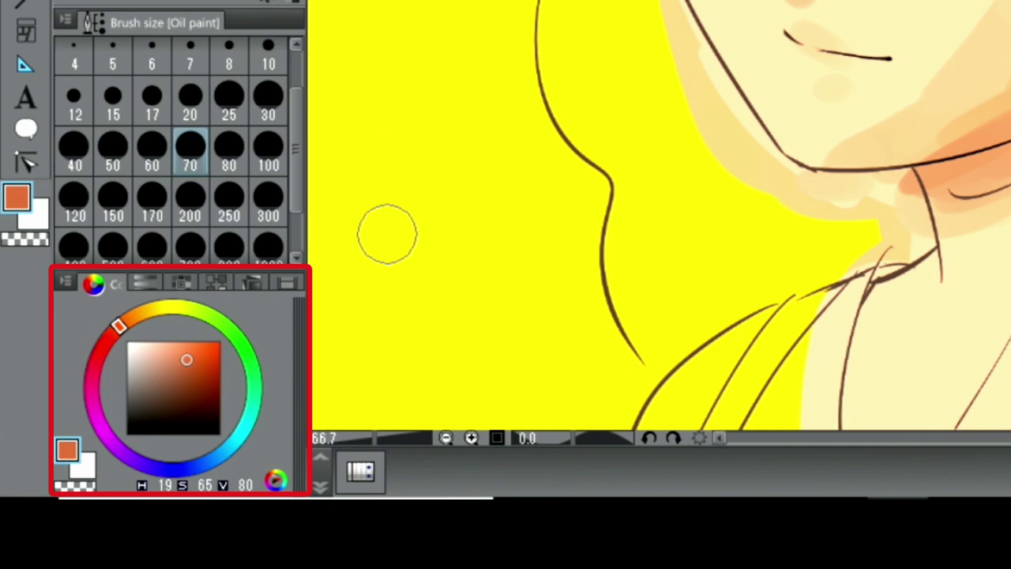
Paint highlights on the forehead, nose and cheeks in pale cream (H 42, S 16, V 95).
click(154, 345)
drag(158, 307, 150, 308)
drag(154, 346, 154, 344)
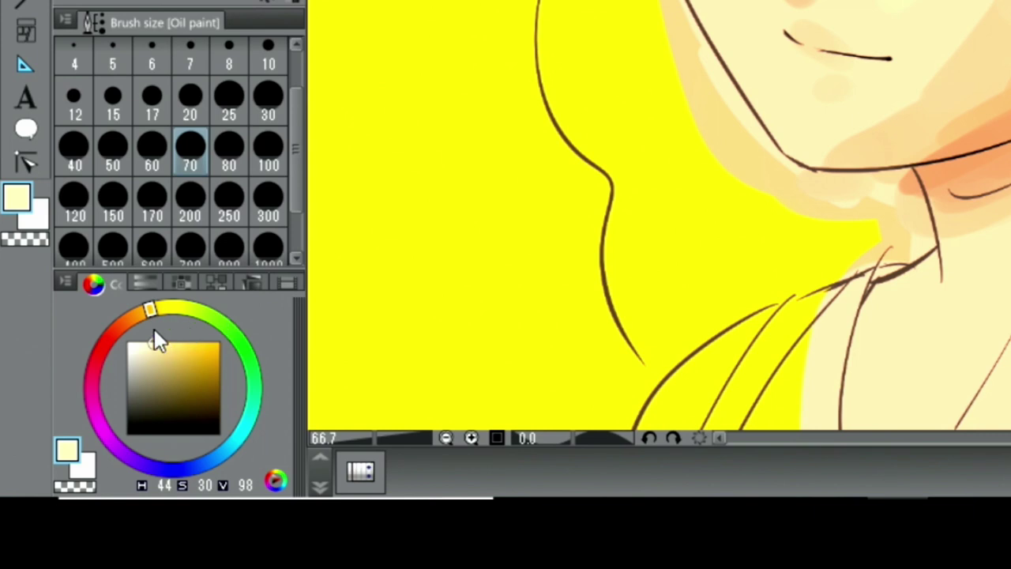
drag(147, 343, 142, 345)
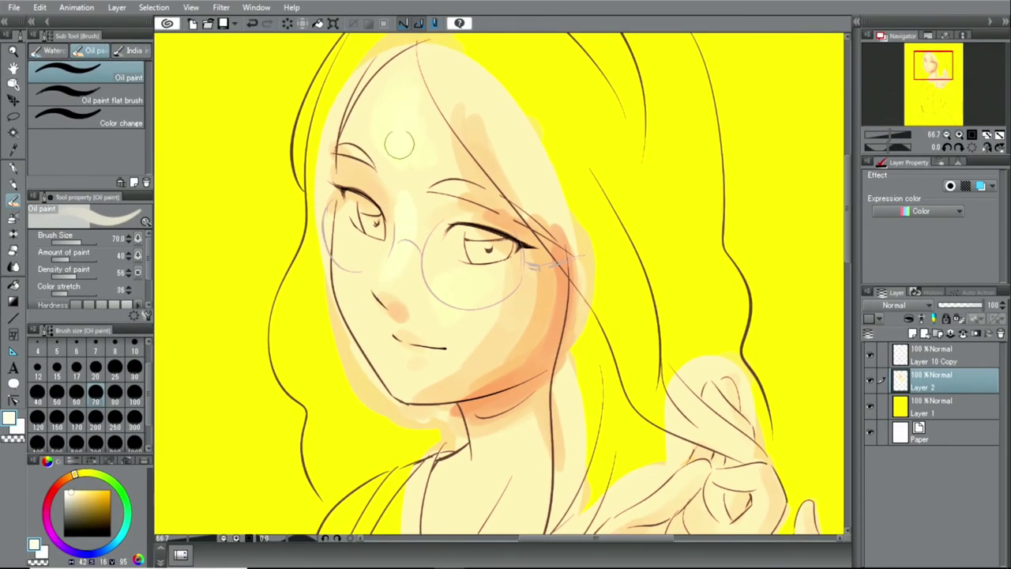
mouse_move(348, 263)
mouse_down()
mouse_move(344, 304)
mouse_move(350, 248)
mouse_up()
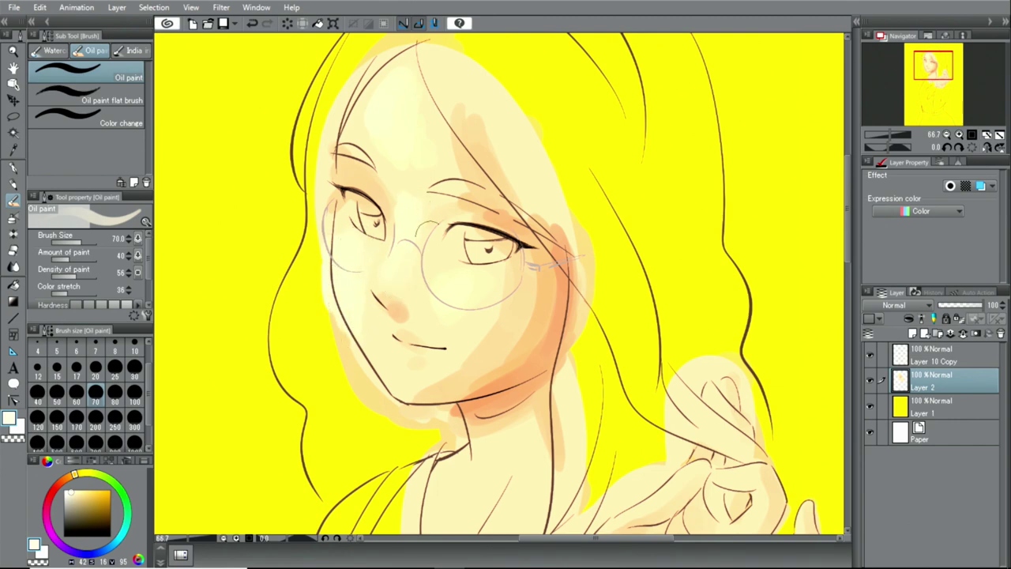
Refine the shading around the nose with a size 25 brush in light skin tone (H 30, S 34, V 100).
scroll(413, 124, up, 2)
key(bracketleft)
key(bracketleft)
key(bracketleft)
key(bracketleft)
key(bracketleft)
drag(466, 227, 428, 203)
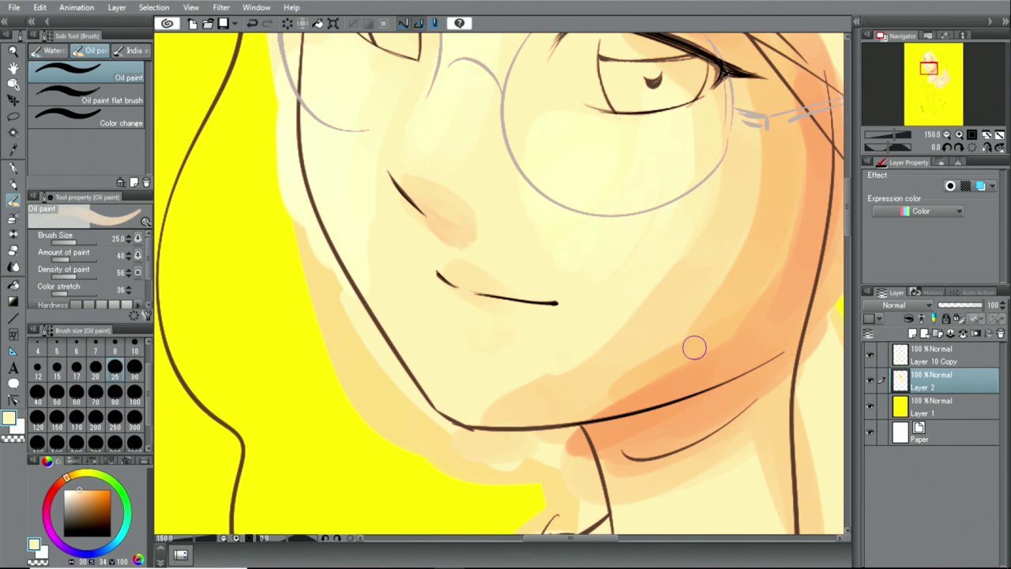
Soften the shadow along the cheek and jaw with a size 80 brush.
scroll(694, 347, down, 4)
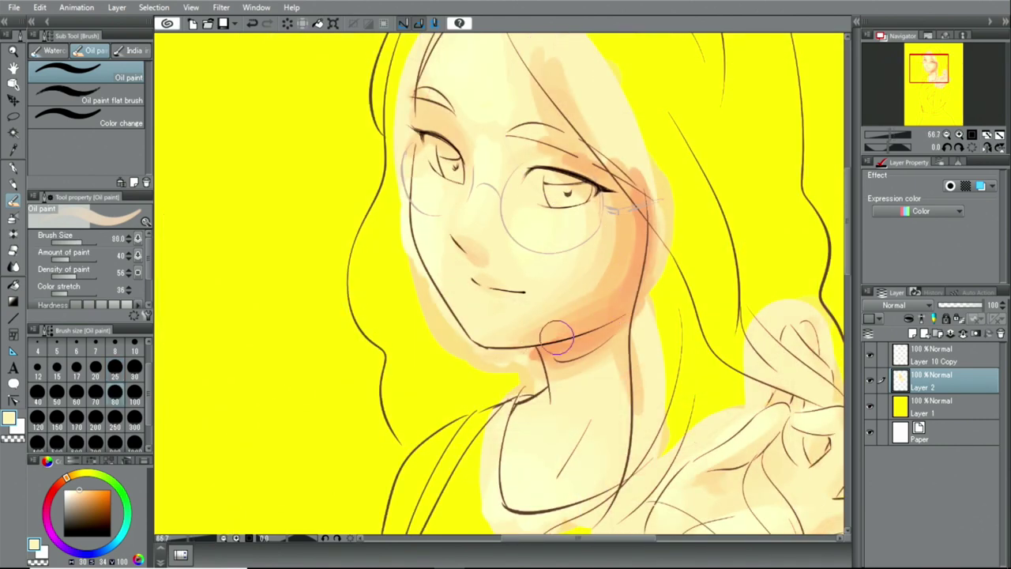
drag(615, 228, 590, 297)
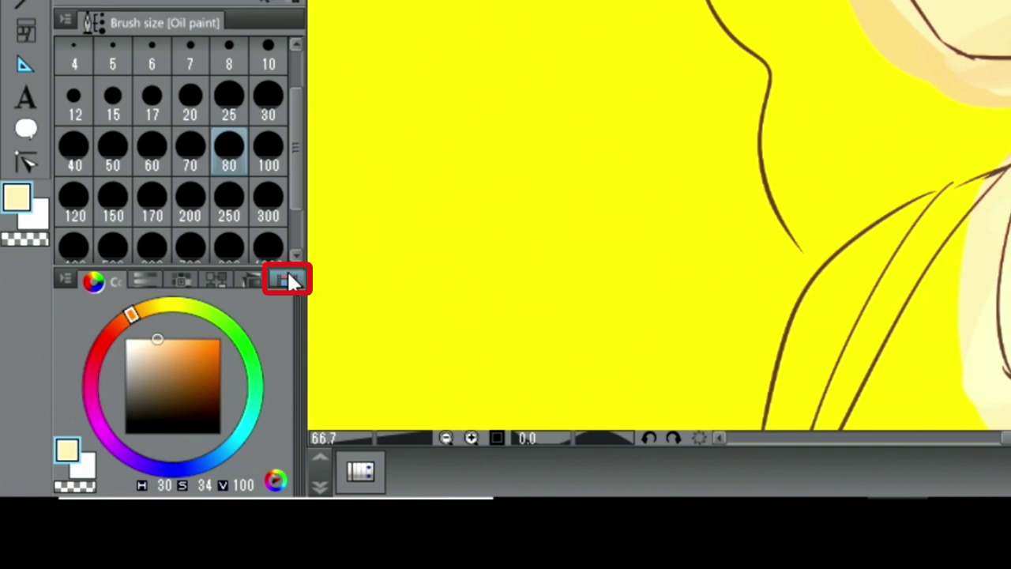
Pick a pale yellow skin tone from the color history as the painting color.
click(287, 280)
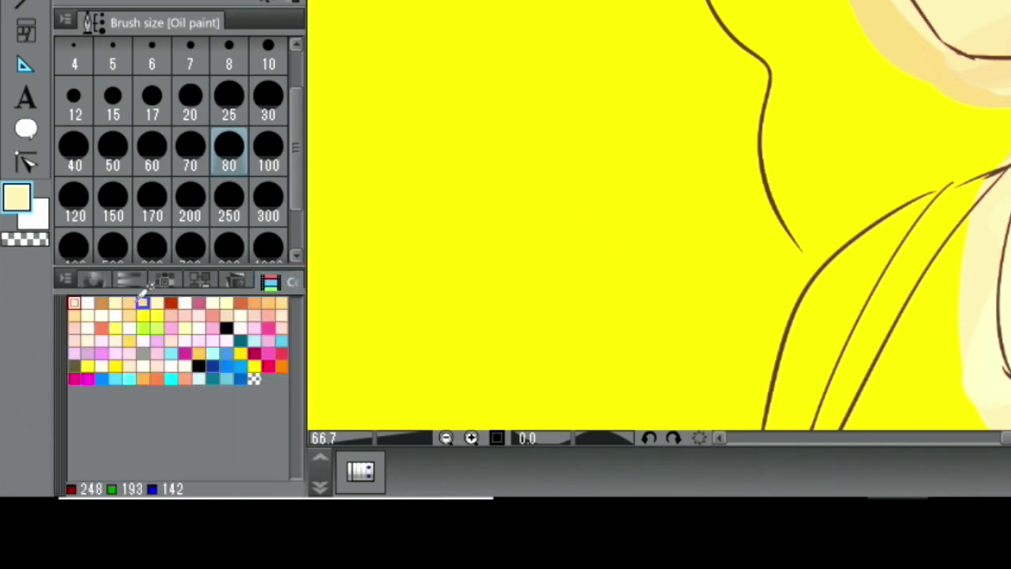
click(129, 302)
click(119, 302)
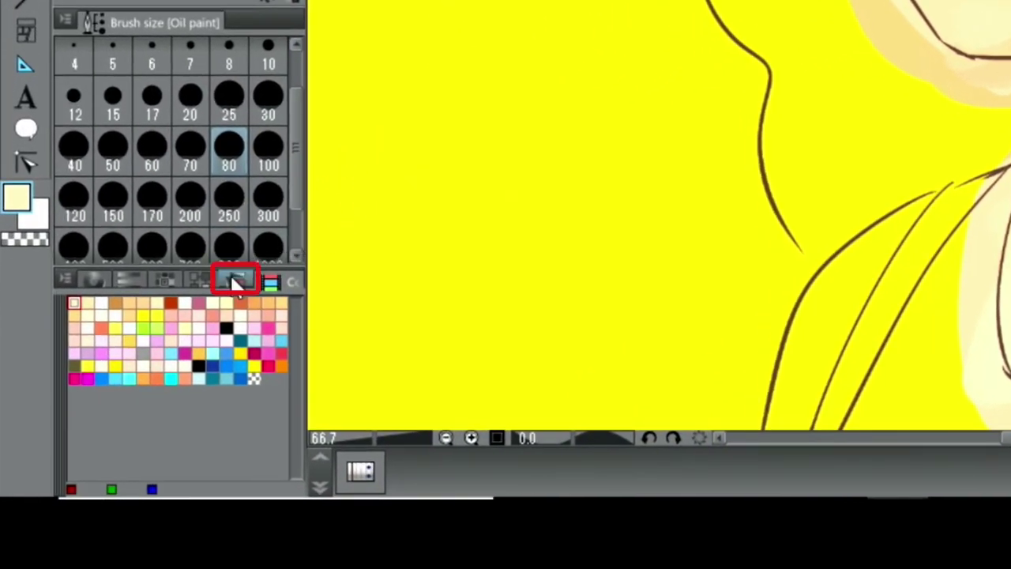
Pick an orange-brown approximate color and deepen the shading on the eyelids, under the jaw and below the nose.
click(235, 281)
click(189, 354)
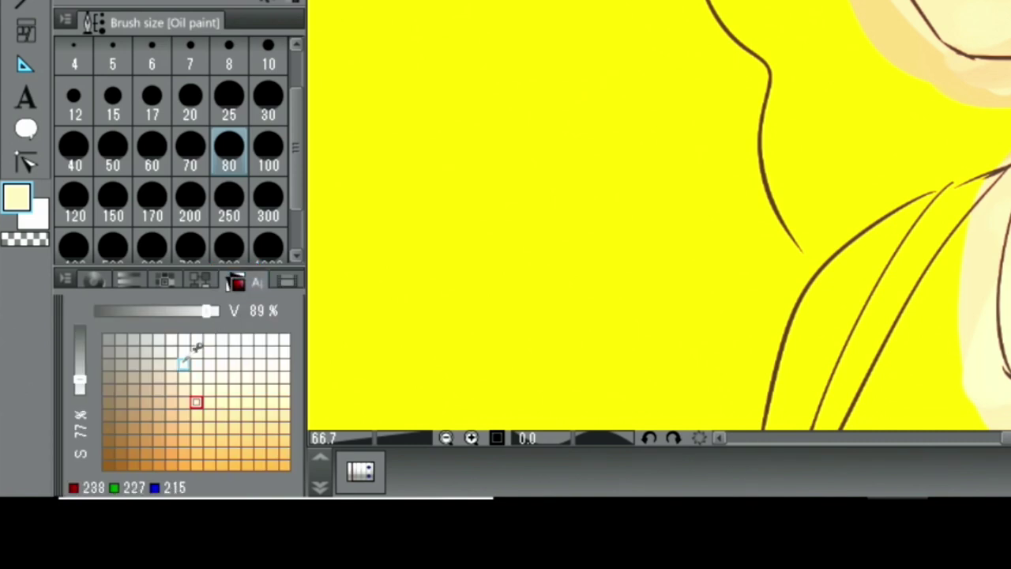
click(196, 402)
mouse_move(197, 404)
mouse_down()
mouse_move(149, 439)
mouse_move(159, 450)
mouse_move(177, 435)
mouse_up()
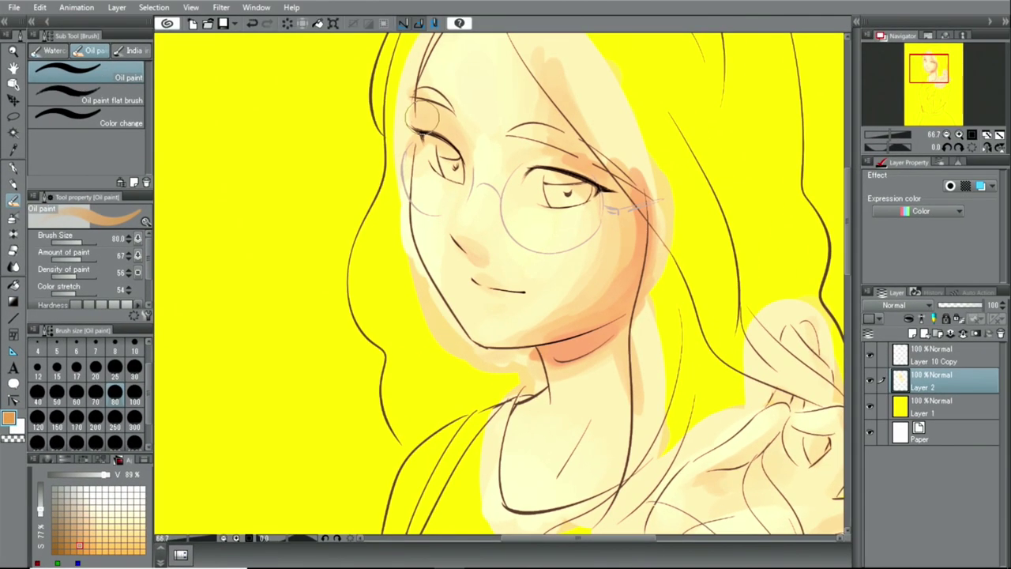
drag(423, 118, 445, 133)
drag(612, 178, 584, 157)
drag(588, 348, 563, 355)
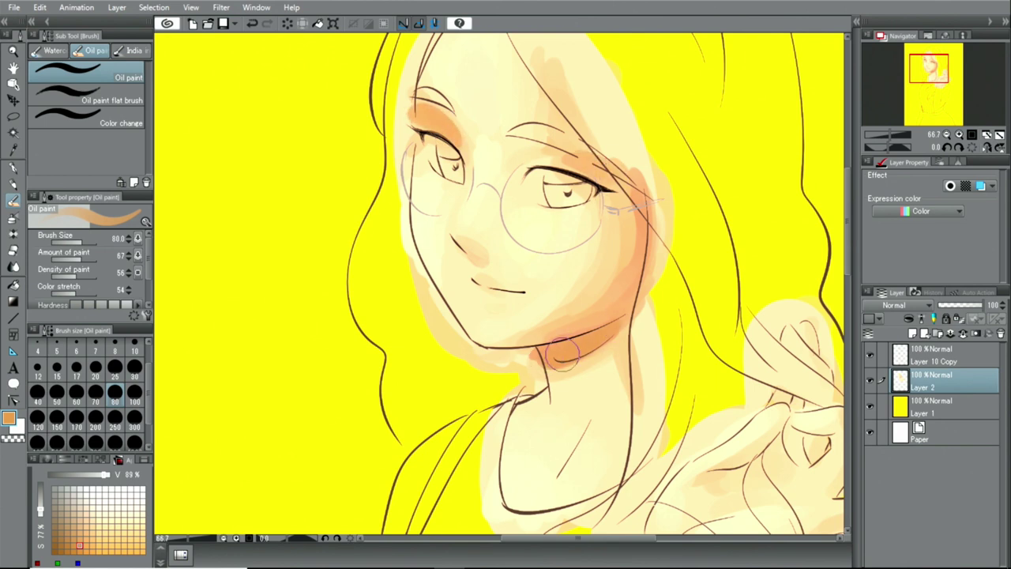
drag(469, 257, 450, 237)
drag(420, 133, 412, 161)
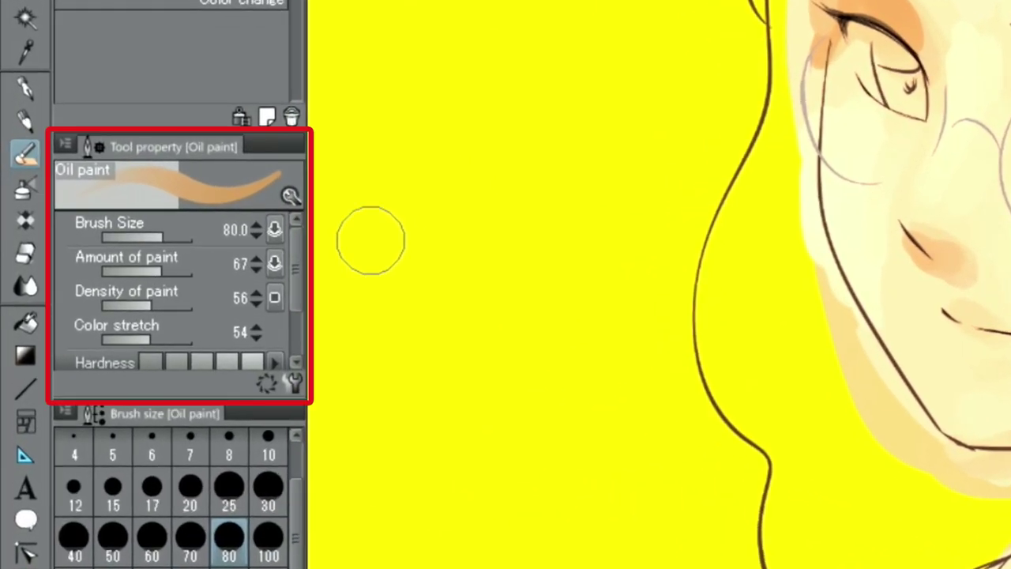
Lower the Amount of paint to 39 and blend the orange shading over the eye at the far side of the face.
click(135, 271)
click(136, 270)
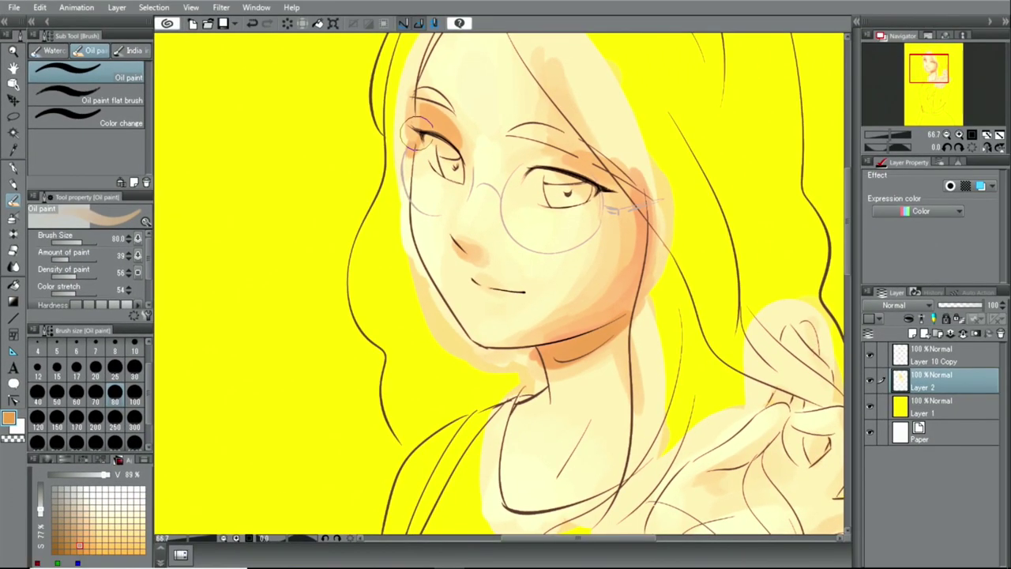
mouse_move(416, 132)
mouse_down()
mouse_move(459, 142)
mouse_move(425, 115)
mouse_move(451, 128)
mouse_up()
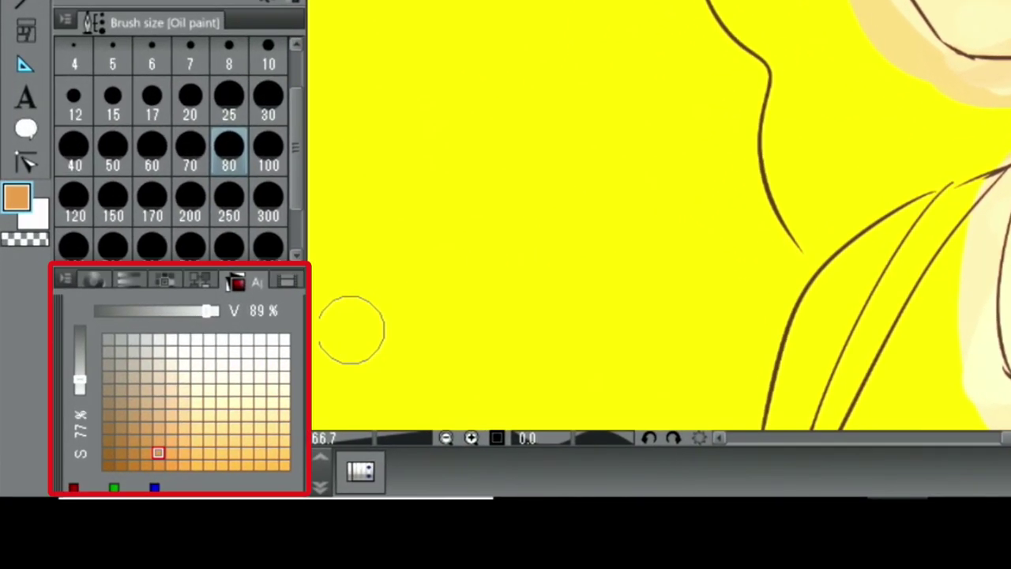
Pick a pale cream approximate color and set the Amount of paint to 67.
drag(245, 374, 272, 390)
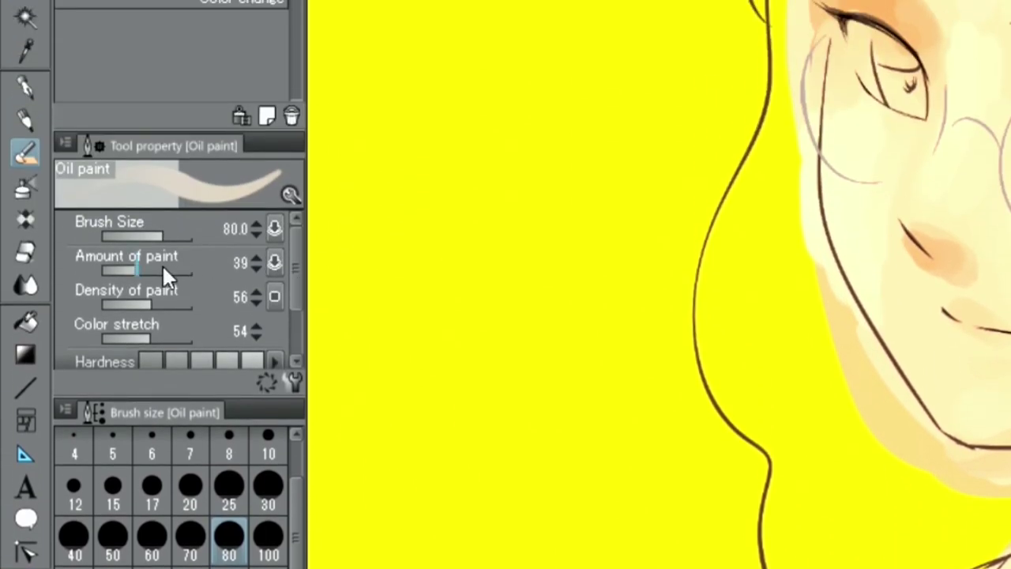
click(162, 268)
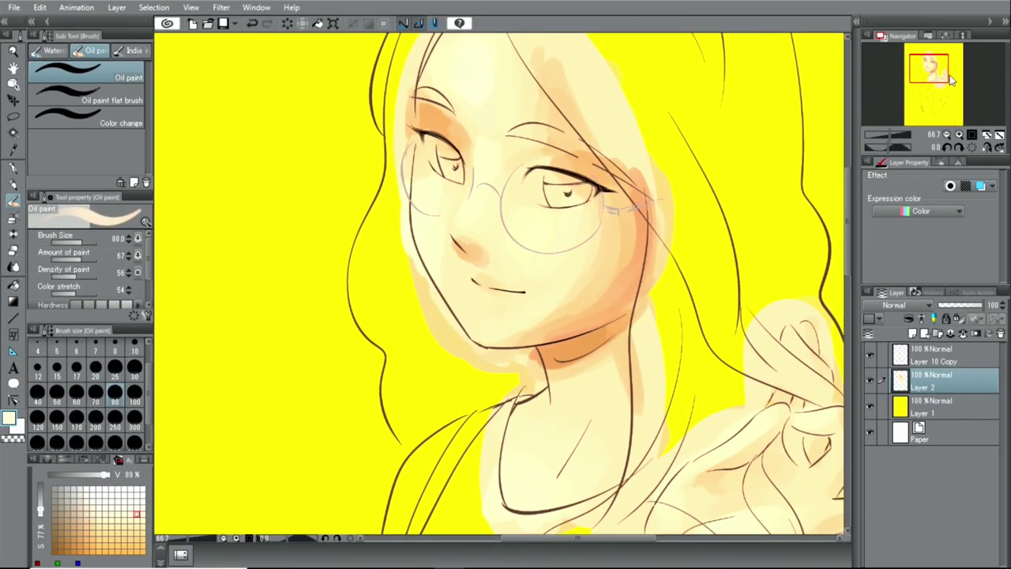
drag(951, 79, 954, 77)
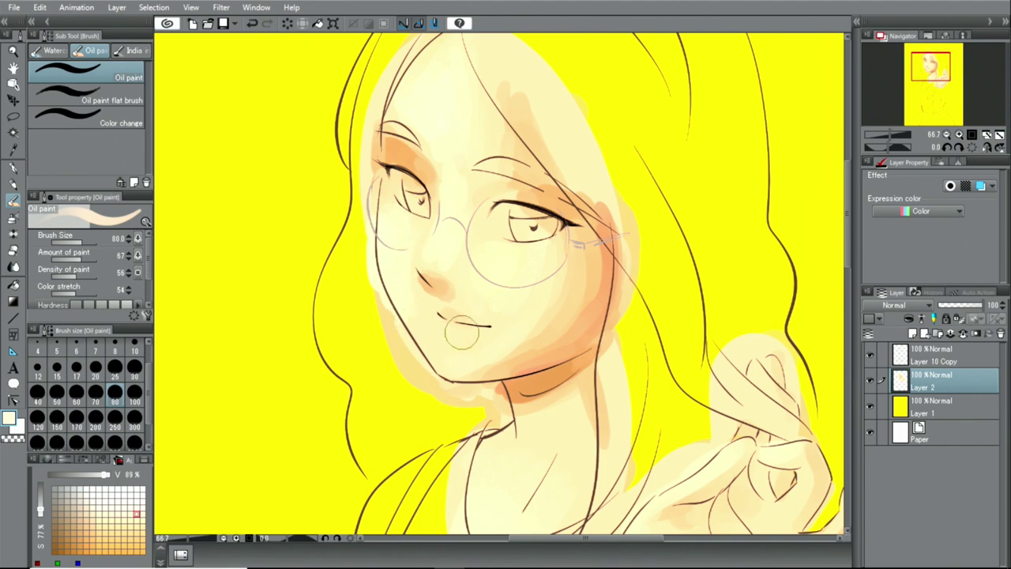
Shade along the lips in orange-brown from the approximate colors, with the brush size set to 14.1.
click(954, 132)
click(954, 131)
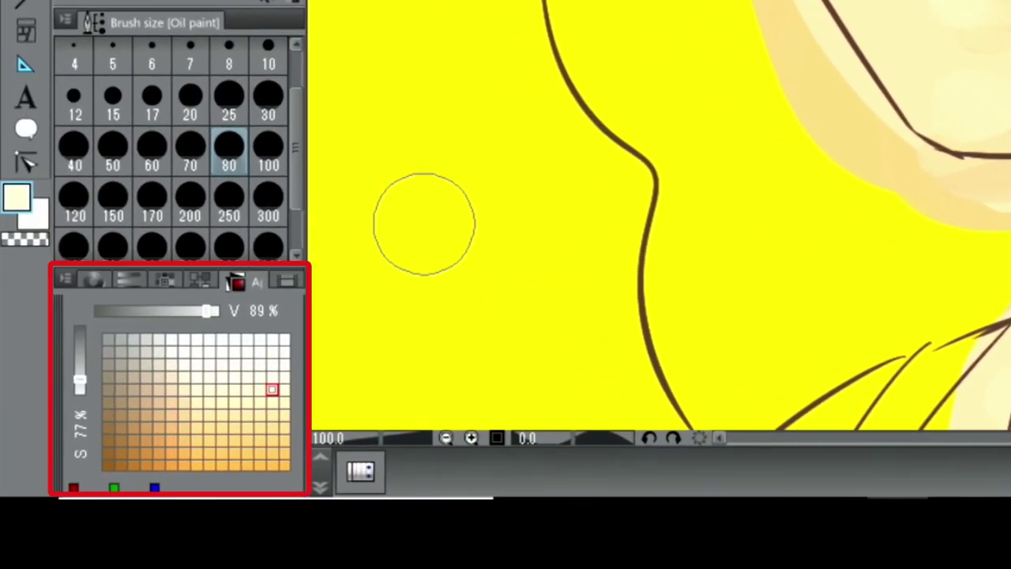
click(184, 435)
click(170, 437)
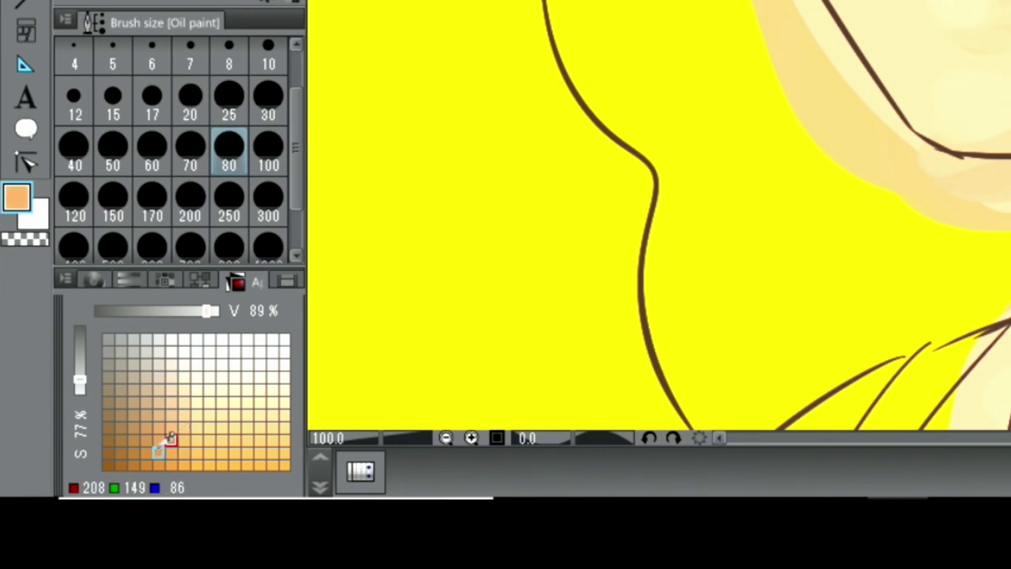
click(159, 450)
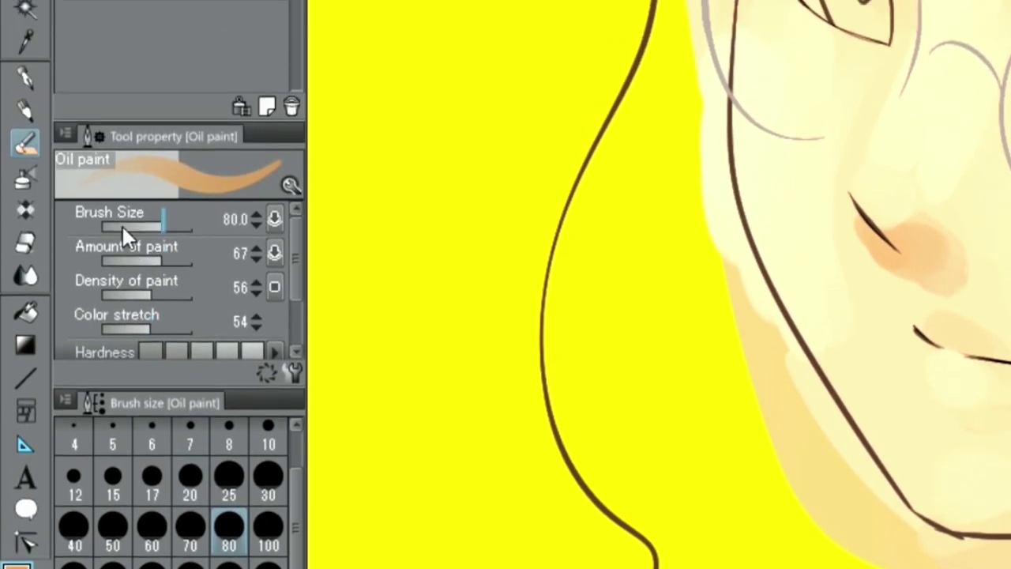
drag(122, 225, 148, 229)
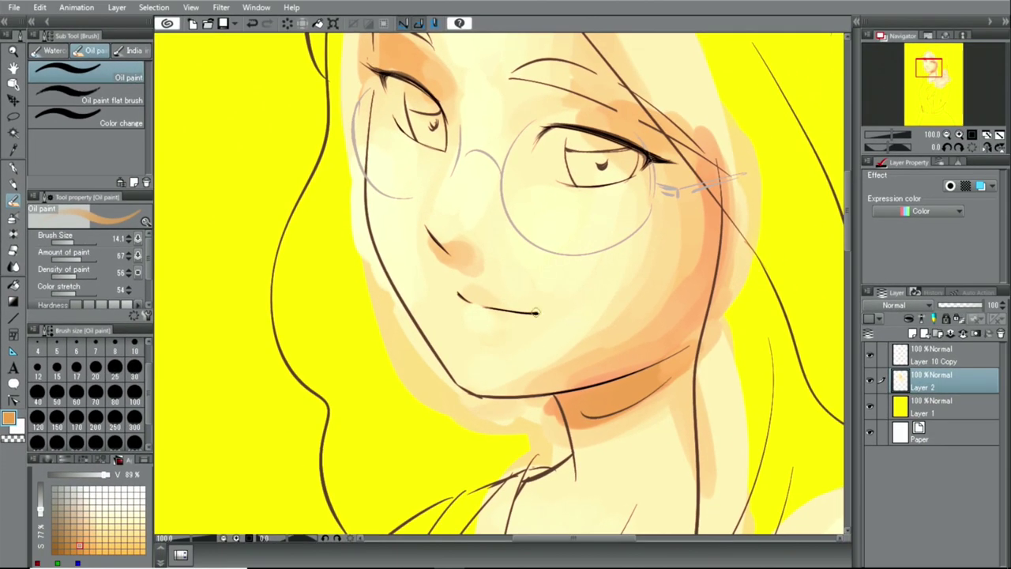
drag(477, 305, 522, 311)
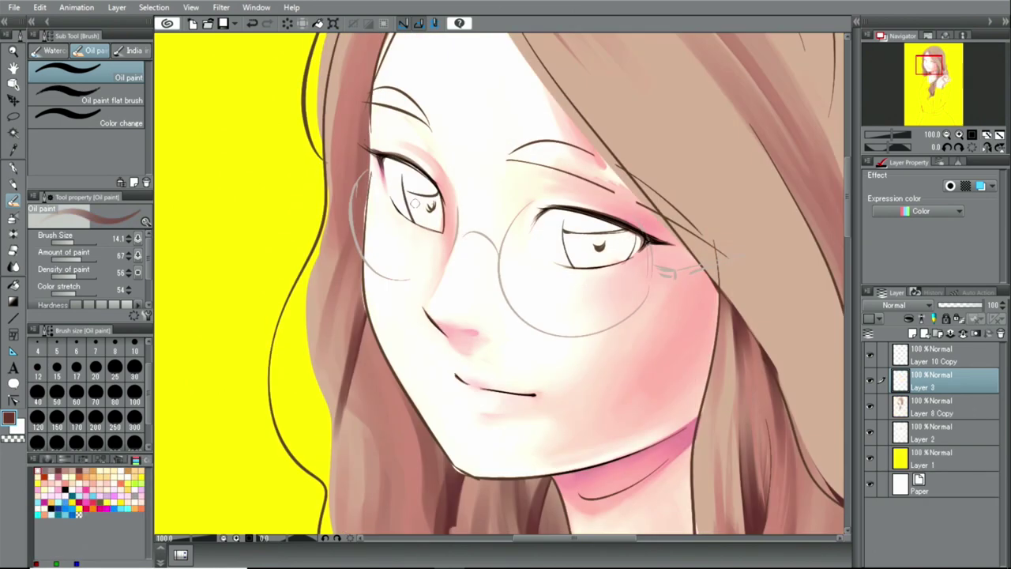
Fill the irises of both eyes with dark reddish brown on Layer 3.
mouse_move(411, 198)
mouse_down()
mouse_move(440, 194)
mouse_move(428, 221)
mouse_up()
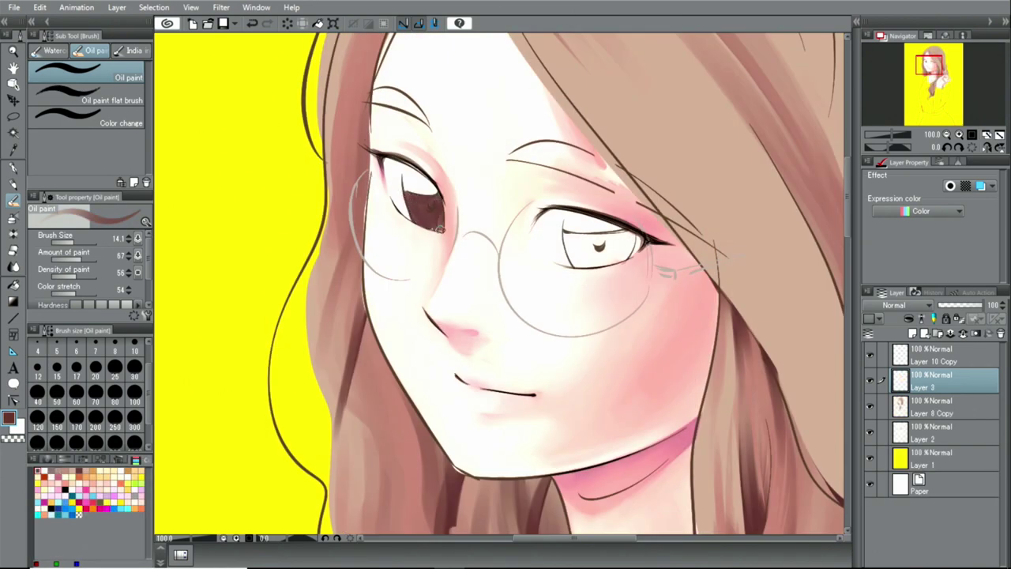
drag(608, 255, 585, 258)
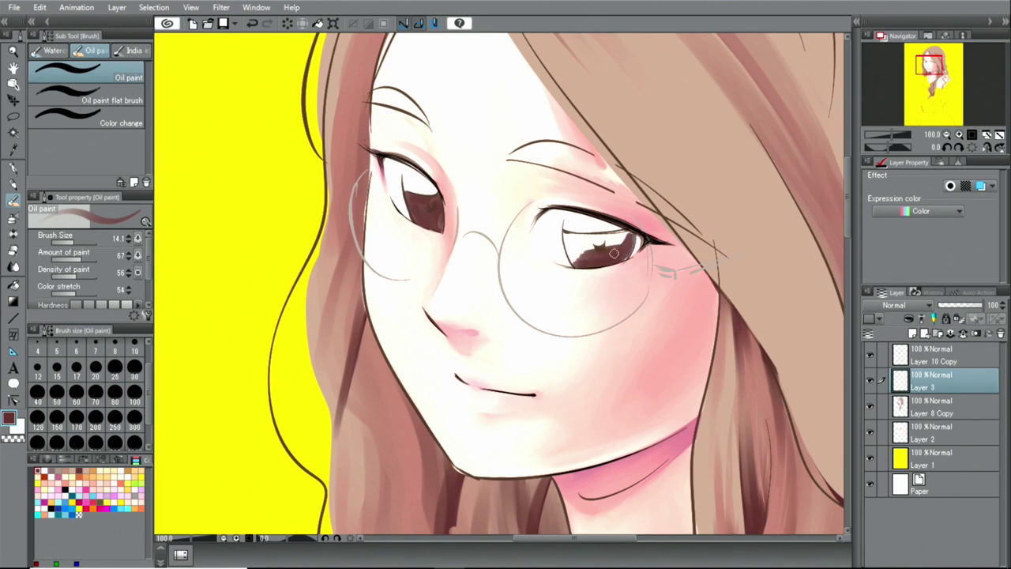
mouse_move(565, 236)
mouse_down()
mouse_move(601, 254)
mouse_move(624, 237)
mouse_up()
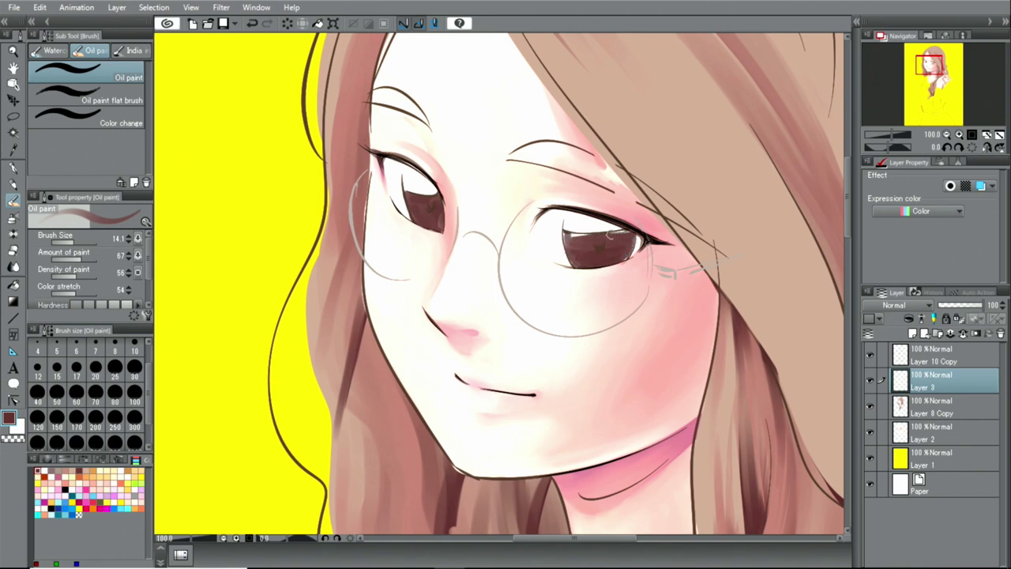
drag(624, 237, 600, 234)
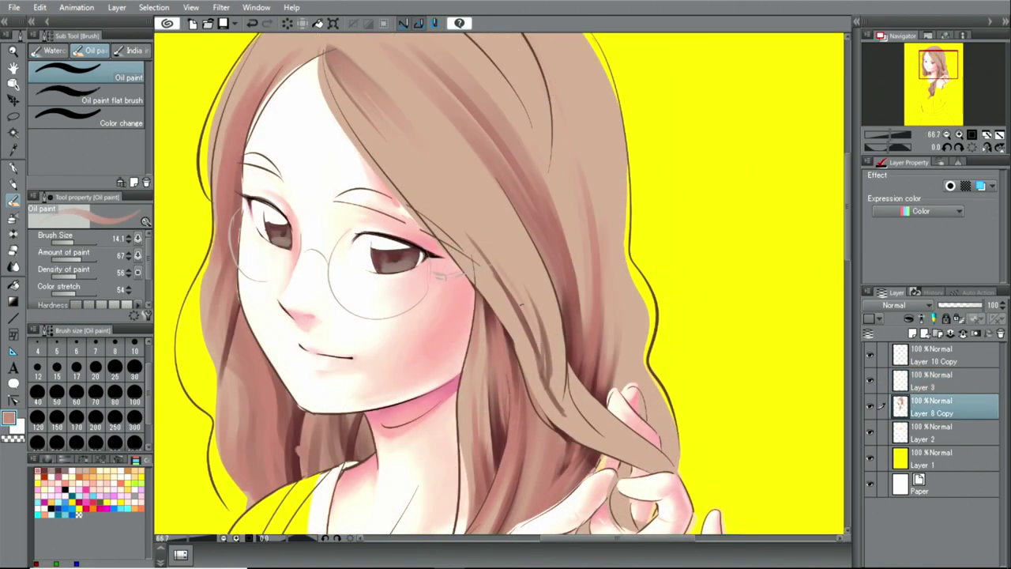
Shade the hair strands in brown tones and the white shirt's elbow and waist folds in mauve with a size 30 brush.
drag(515, 295, 417, 168)
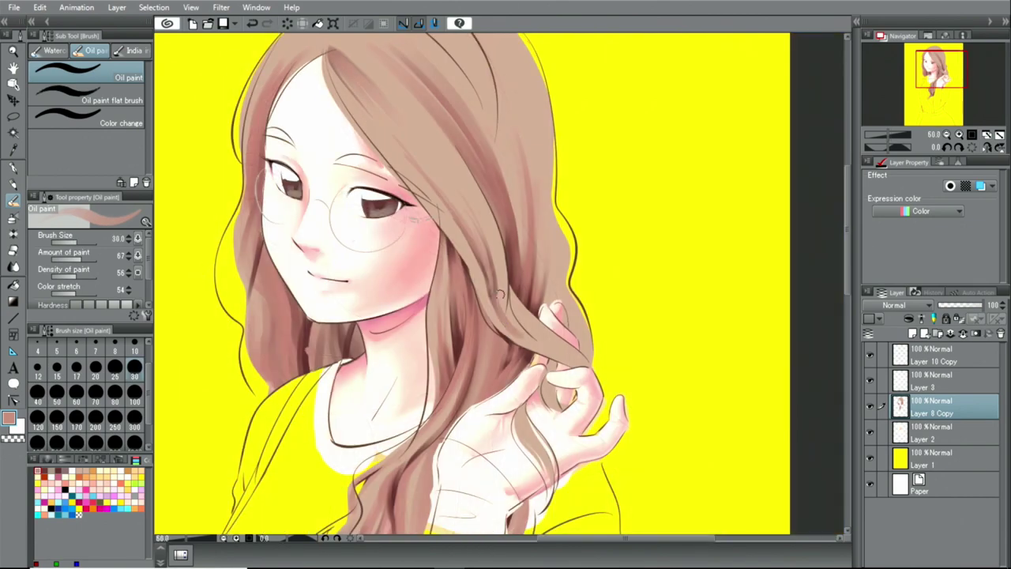
click(85, 471)
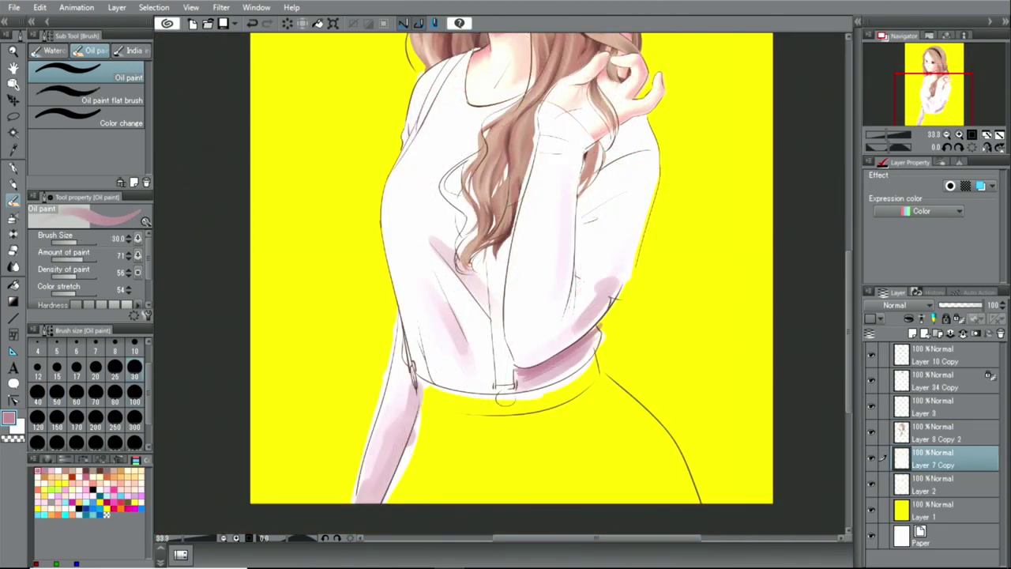
drag(613, 290, 614, 299)
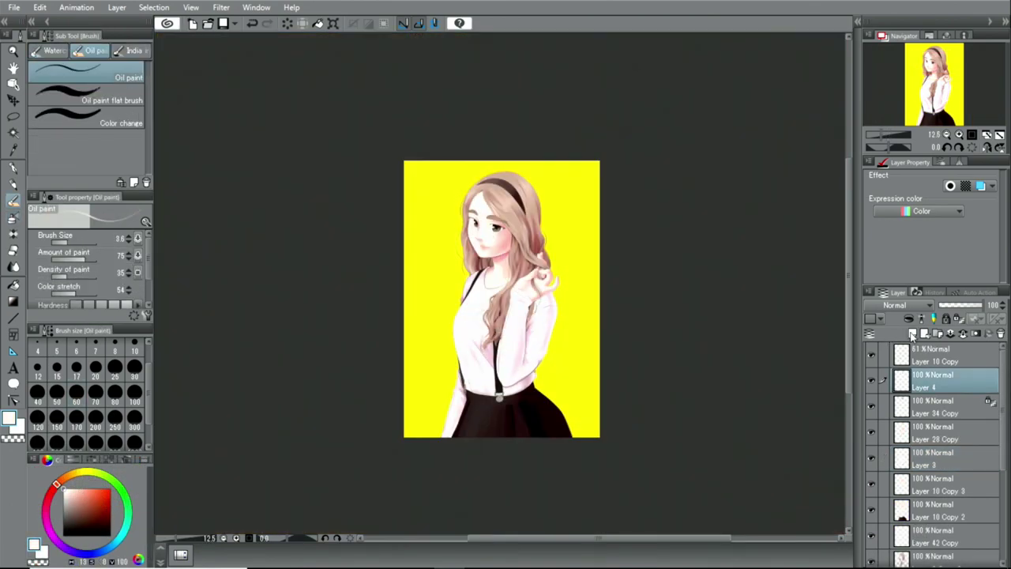
Add a new raster layer above Layer 4 and set its blending mode to Color burn.
click(912, 333)
click(895, 305)
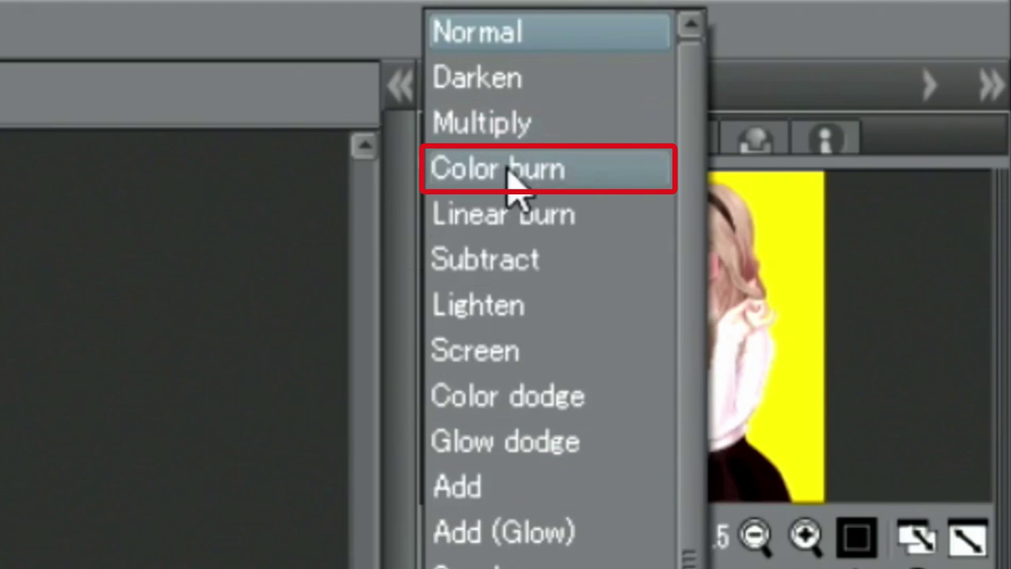
click(509, 178)
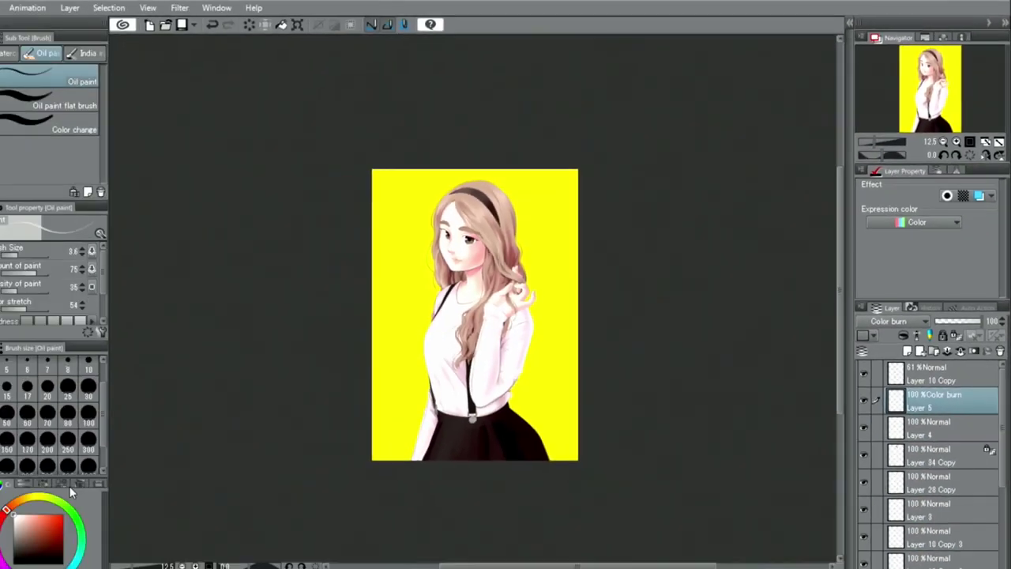
Tint the hair, raised arm and skirt on the Color burn layer with a large soft brush in a pinkish tone.
click(95, 484)
click(14, 218)
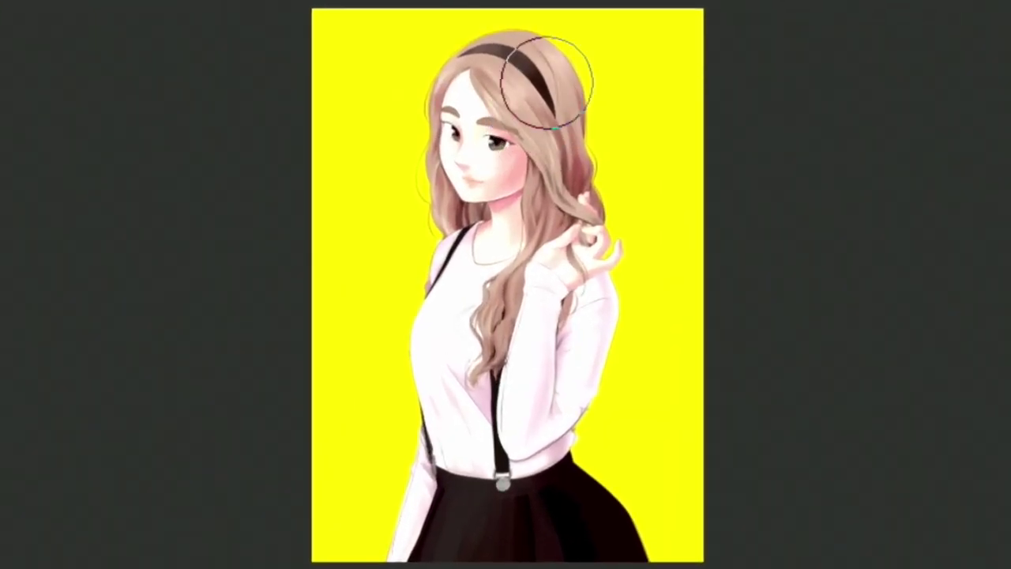
mouse_move(546, 82)
mouse_down()
mouse_move(548, 190)
mouse_move(571, 238)
mouse_move(578, 335)
mouse_move(541, 472)
mouse_move(563, 520)
mouse_up()
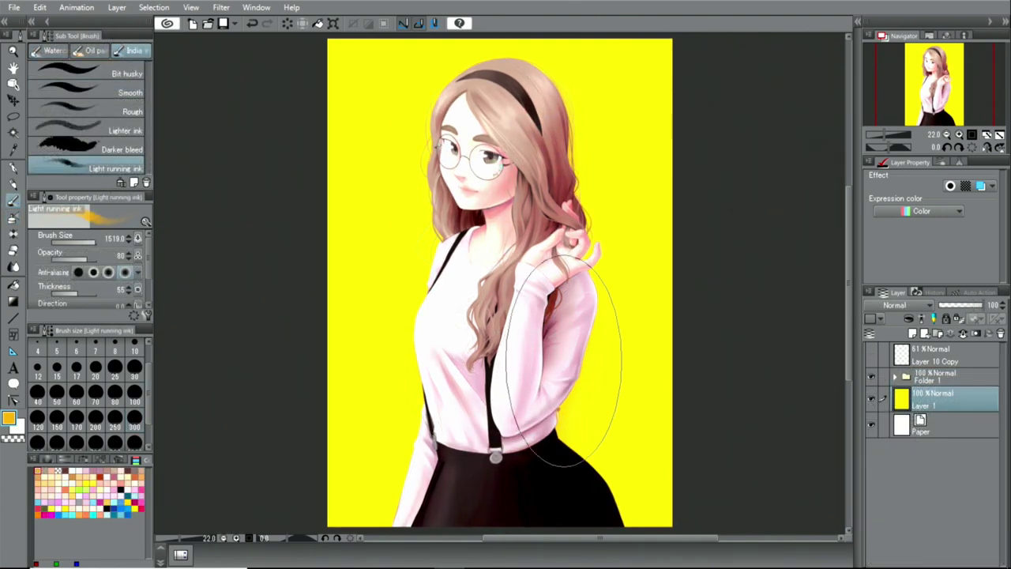
Paint orange shading on the yellow background of Layer 1 around the figure with the Light running ink brush at size 1519.
drag(564, 360, 551, 398)
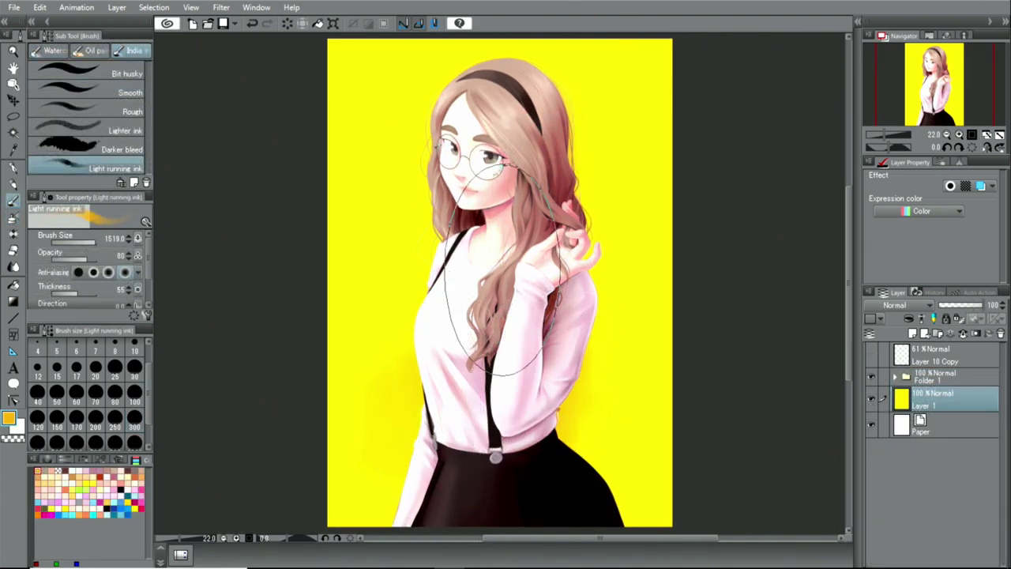